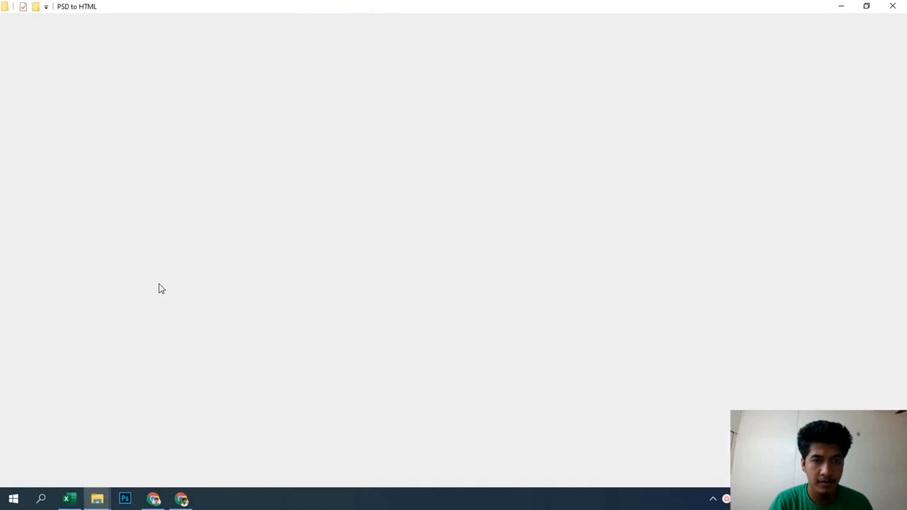
Open index.html from the PSD to HTML folder in Chrome and bring its browser window to the front
double_click(194, 177)
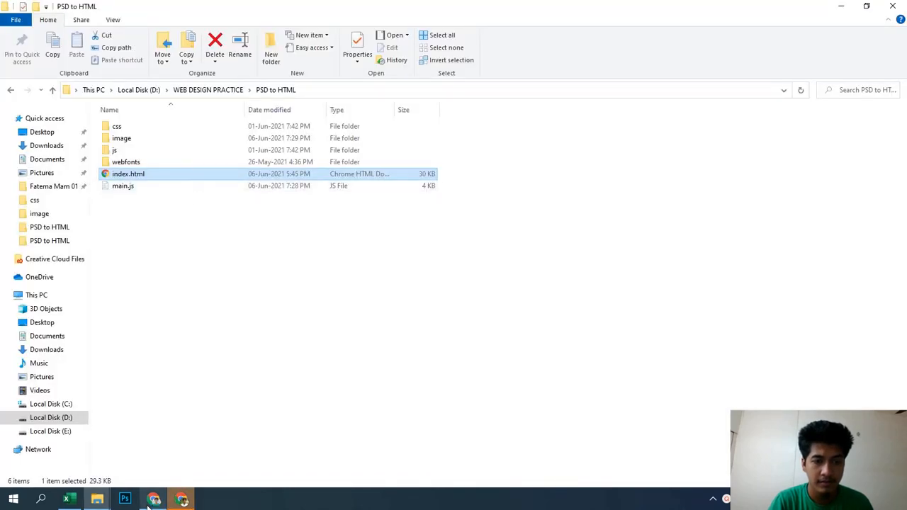
click(155, 500)
click(185, 500)
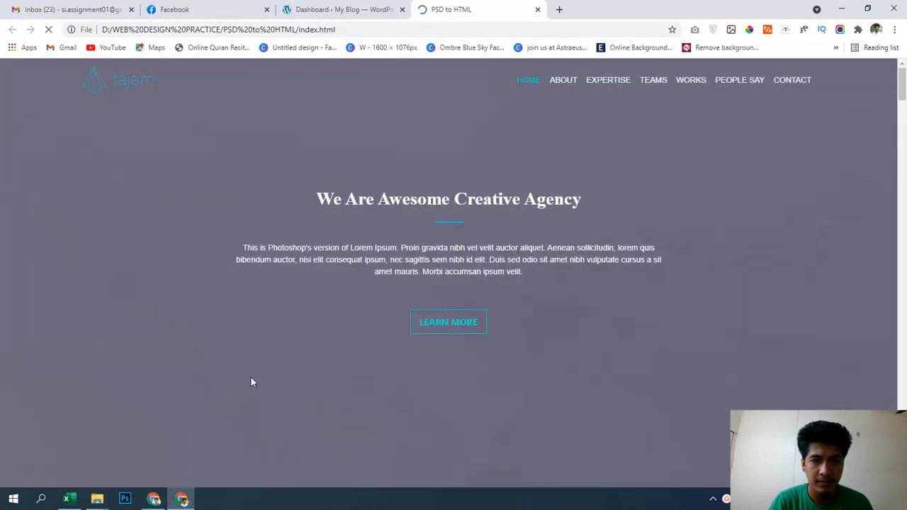
Examine how the fixed header of the PSD to HTML page changes its background as the page moves down and back up
scroll(334, 356, down, 5)
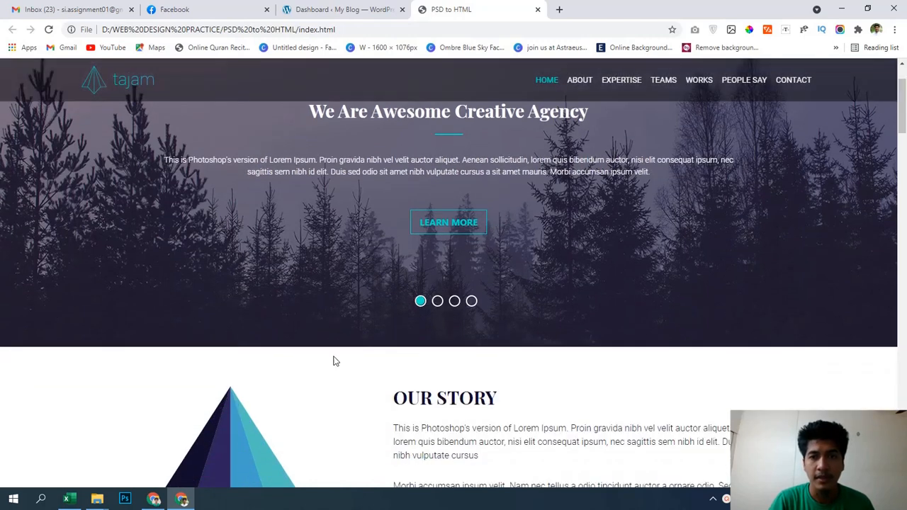
scroll(333, 355, up, 5)
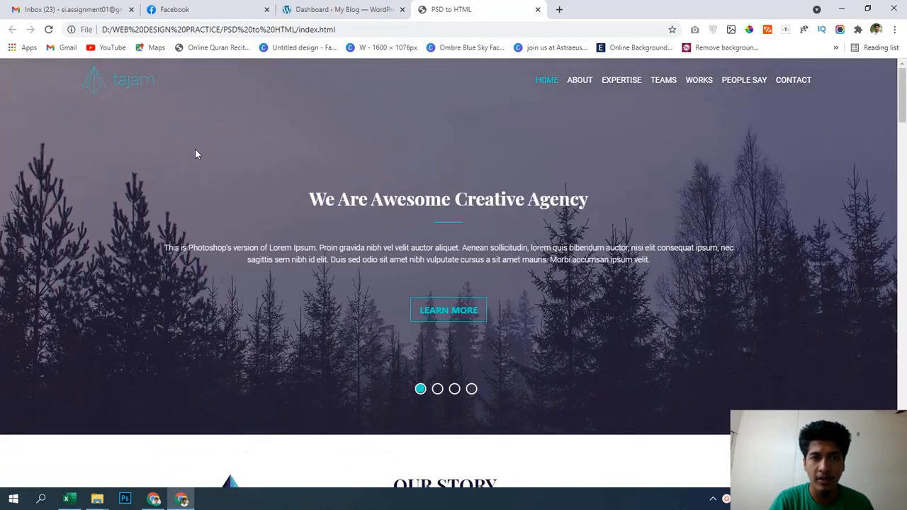
scroll(196, 153, down, 2)
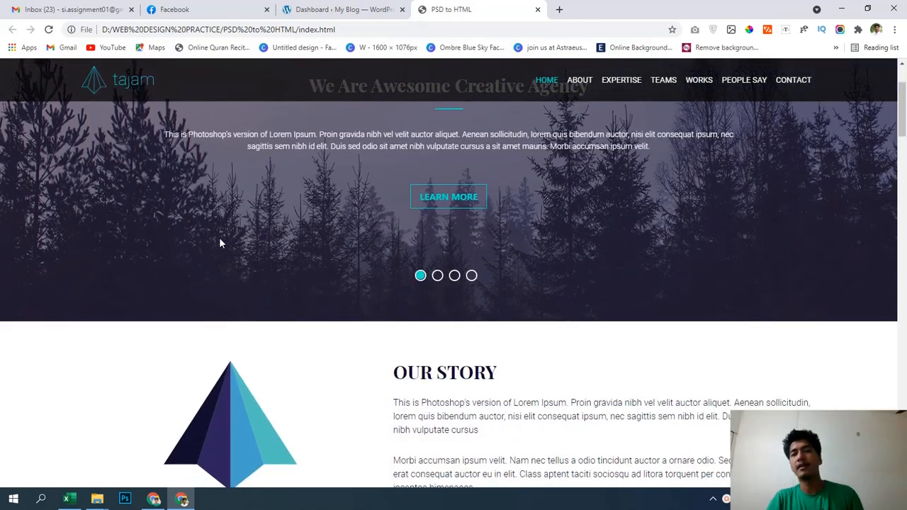
scroll(141, 203, down, 3)
scroll(119, 319, down, 2)
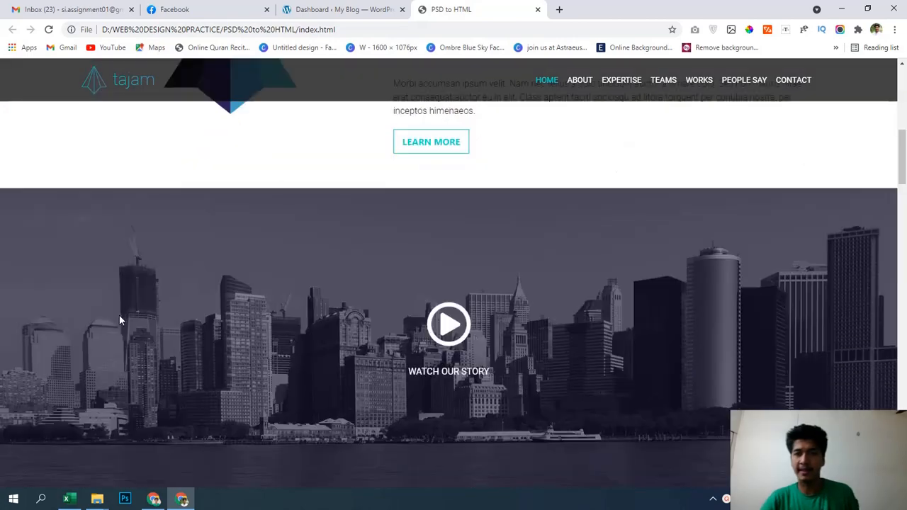
scroll(119, 319, down, 8)
scroll(126, 309, up, 7)
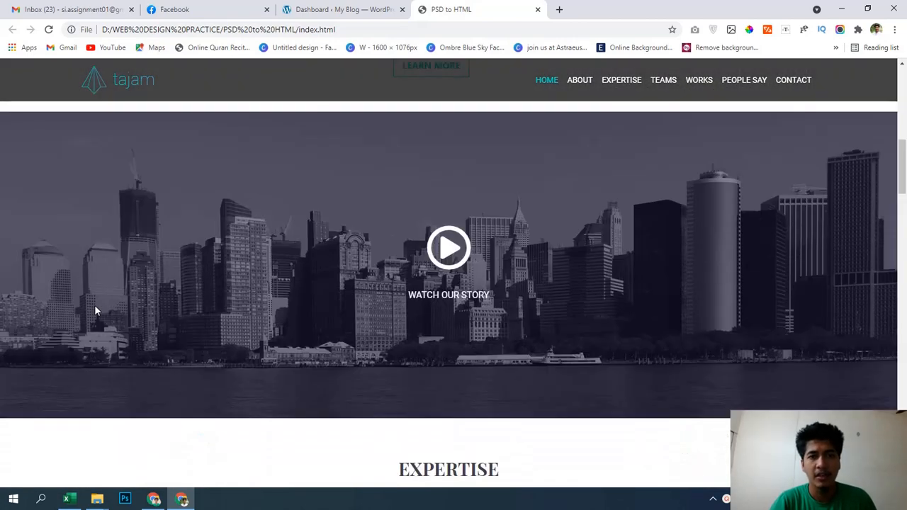
scroll(94, 307, up, 8)
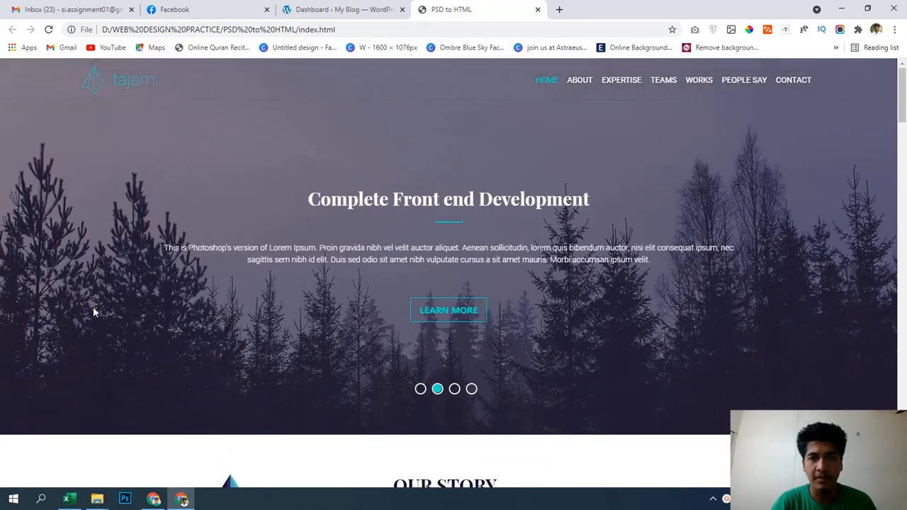
Open the WordPress site's list of all pages in a new browser tab and switch to it
click(309, 7)
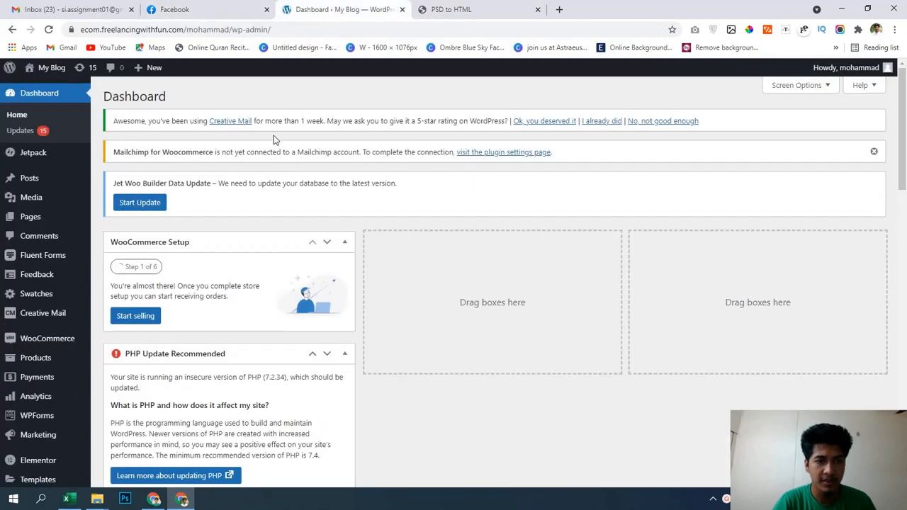
mouse_move(73, 224)
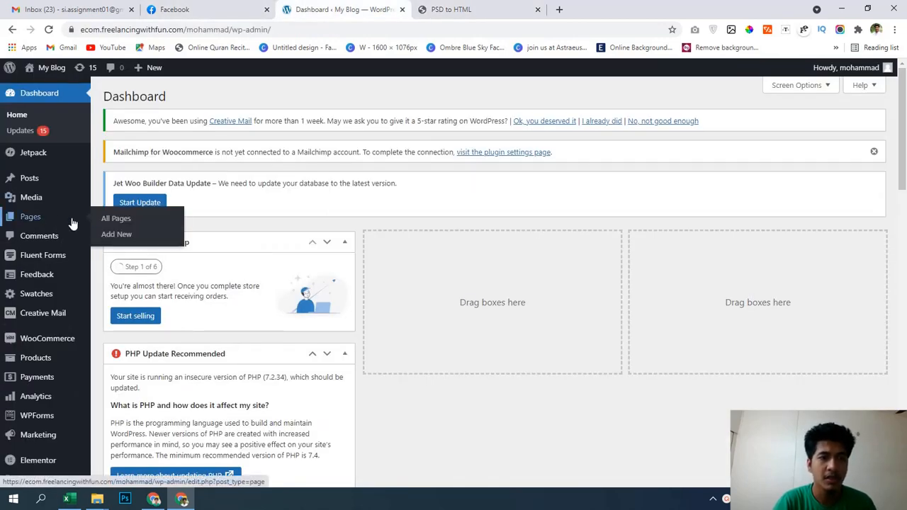
right_click(147, 219)
click(152, 224)
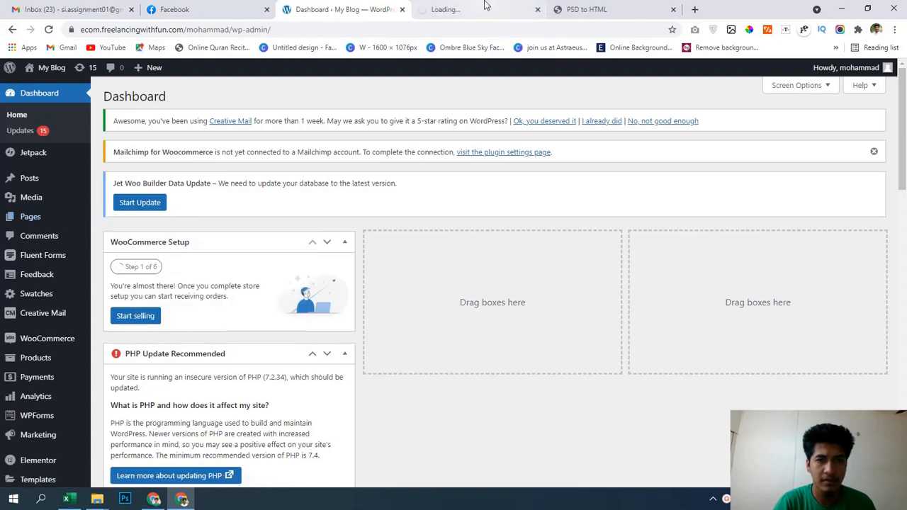
click(521, 9)
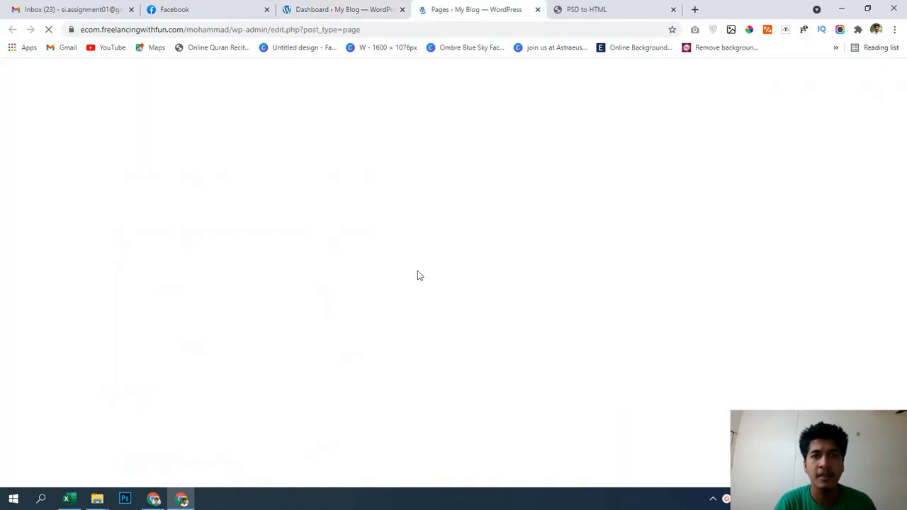
Open the 313properties page for editing with Elementor in a new tab and switch to that tab
scroll(298, 304, down, 1)
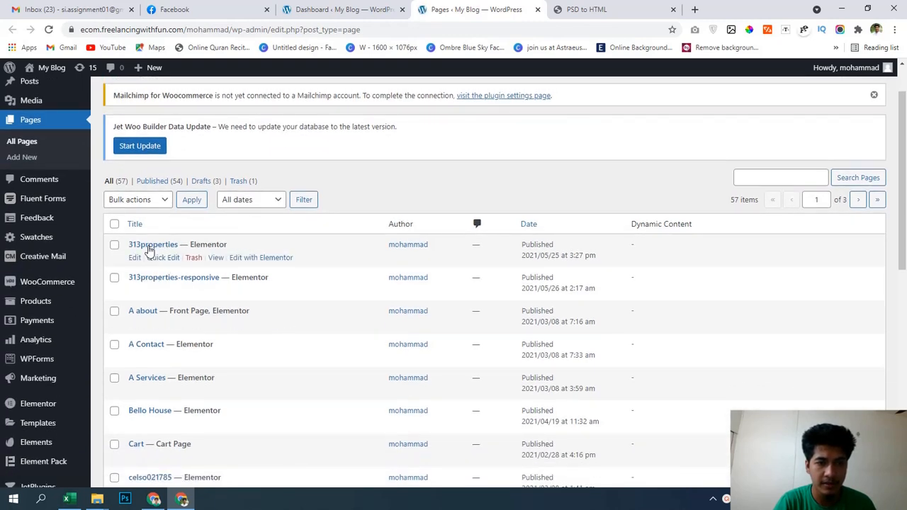
right_click(285, 259)
click(336, 267)
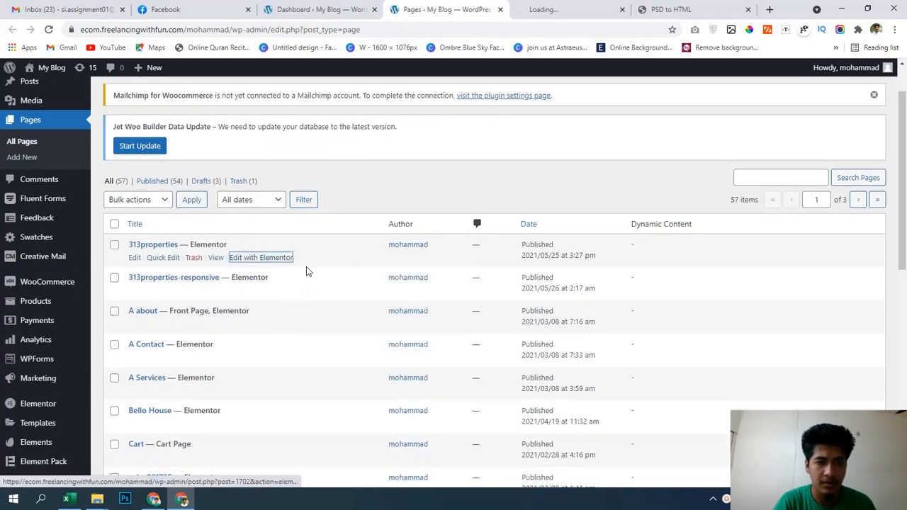
scroll(369, 246, down, 1)
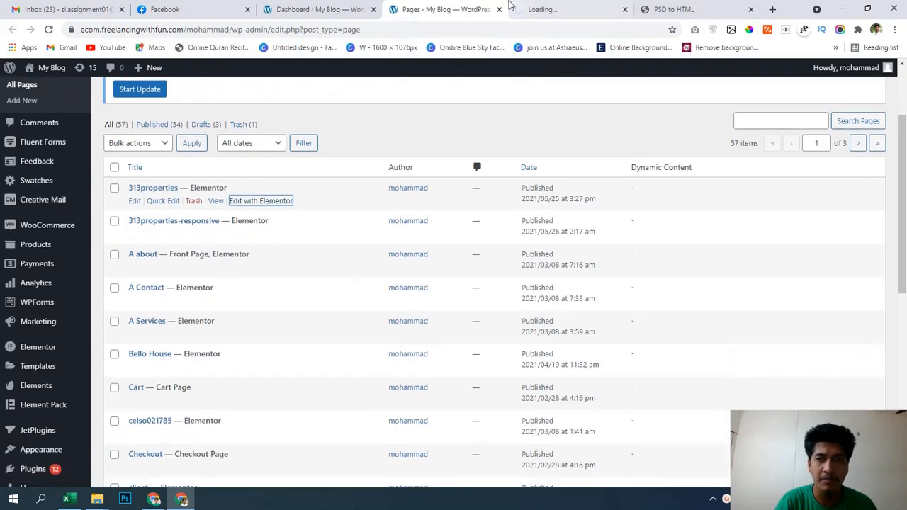
key(ctrl+Tab)
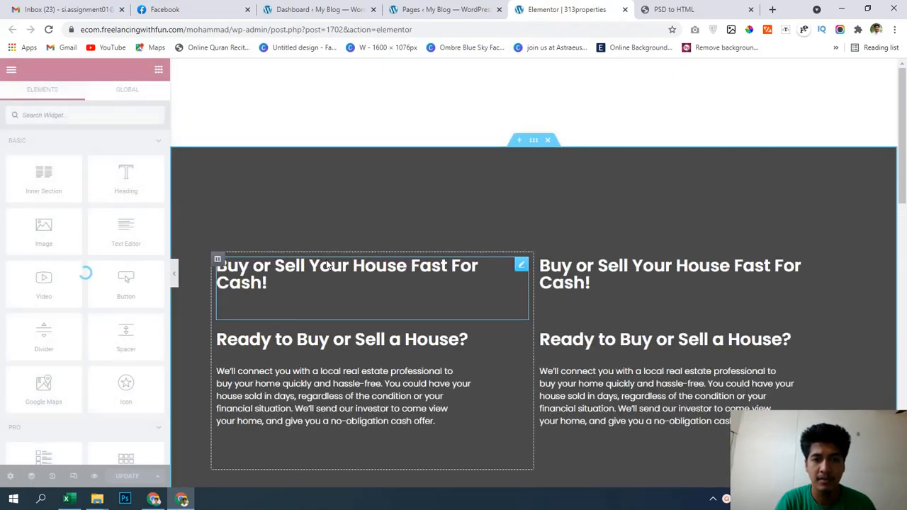
Look over the page and inspect the header's logo image, navigation menu and section settings
scroll(536, 312, down, 6)
scroll(536, 312, up, 6)
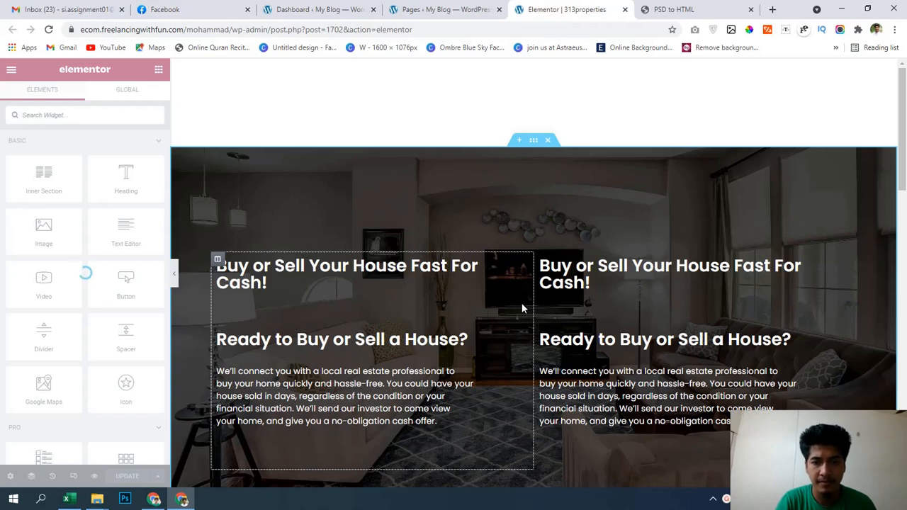
scroll(521, 304, down, 4)
scroll(521, 303, up, 4)
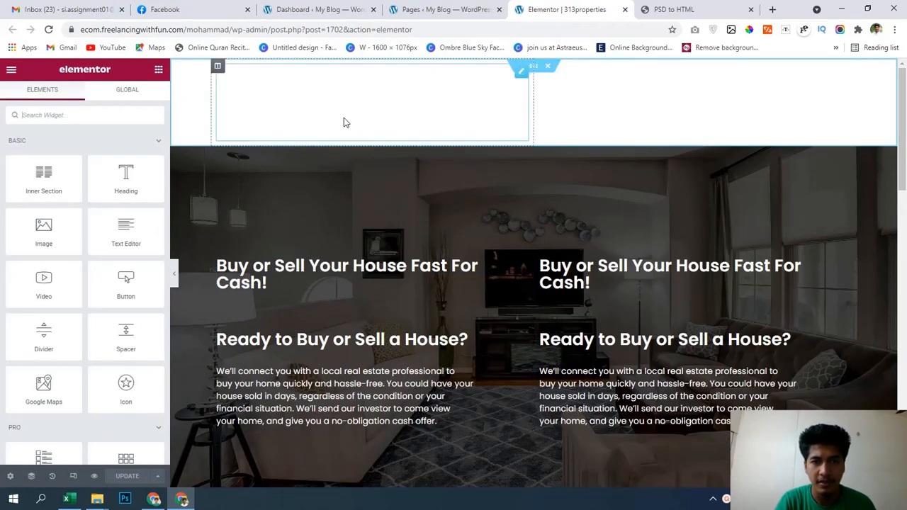
click(522, 71)
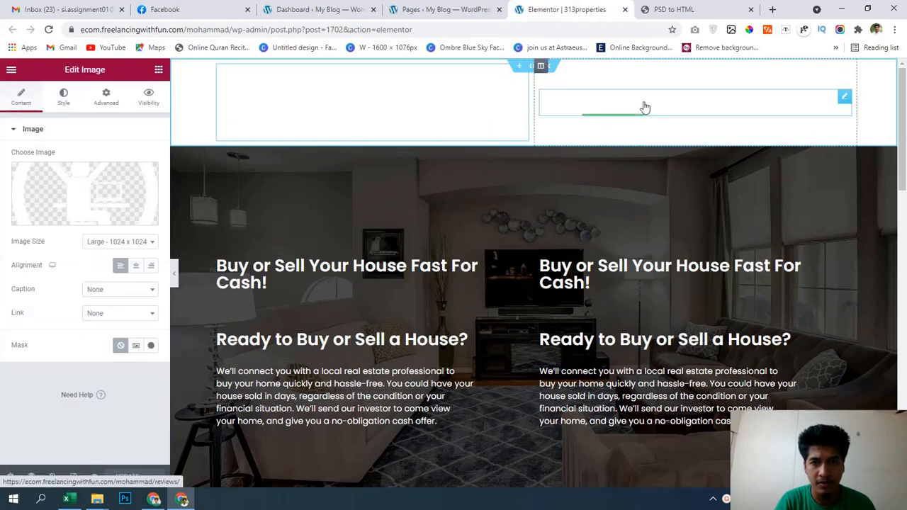
click(644, 106)
click(533, 66)
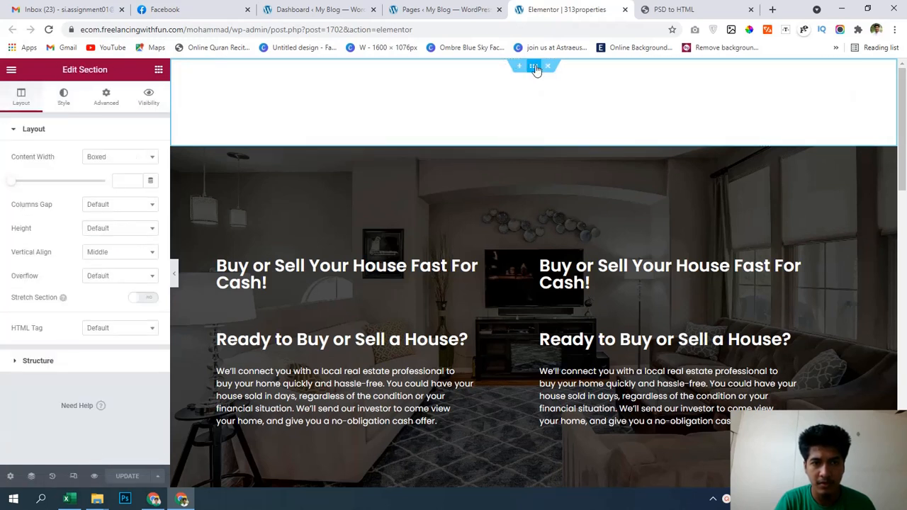
Replace the header's logo image with gatherslog0o.jpg from the media library
click(299, 115)
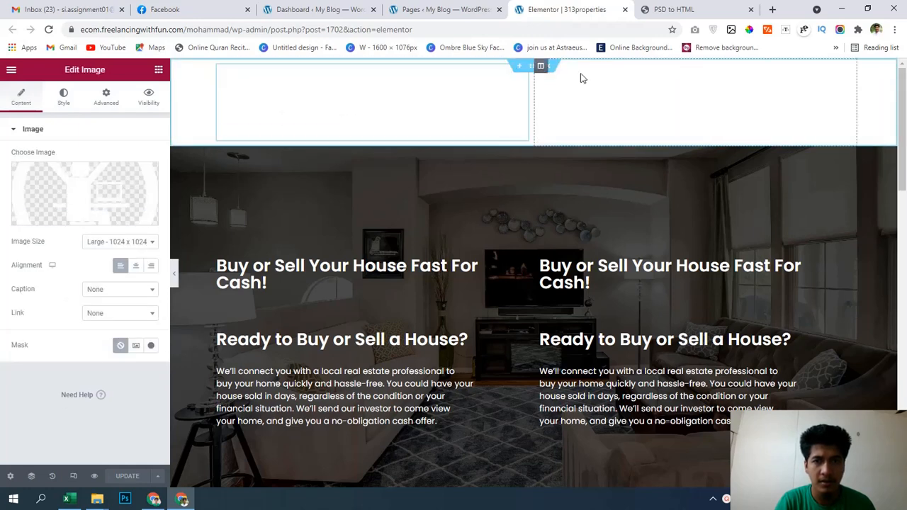
click(81, 173)
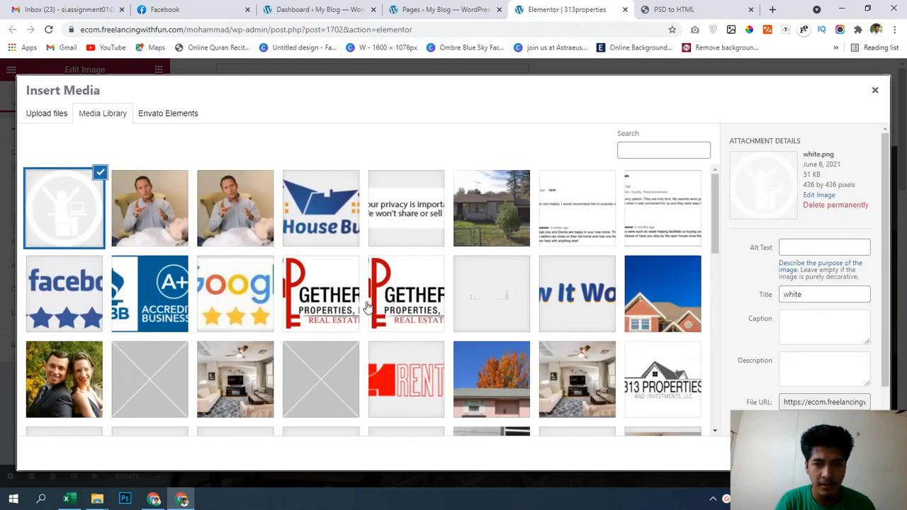
click(325, 306)
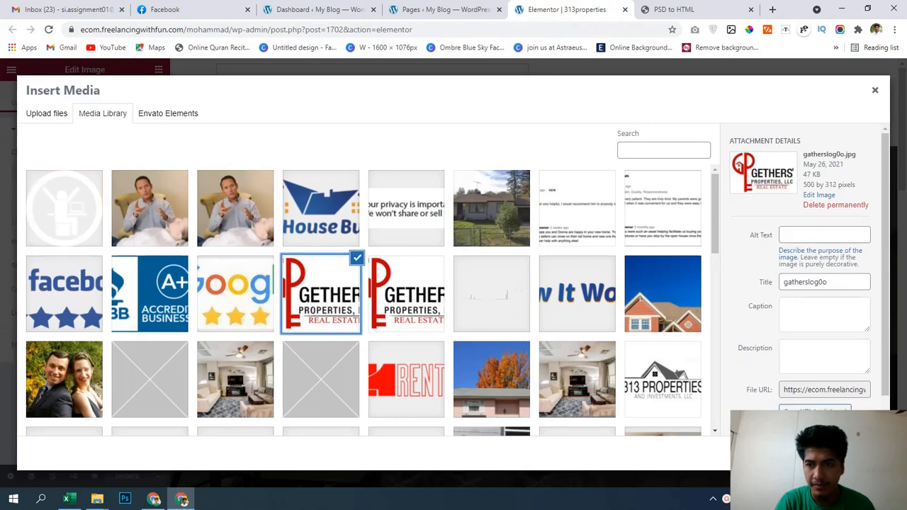
click(844, 452)
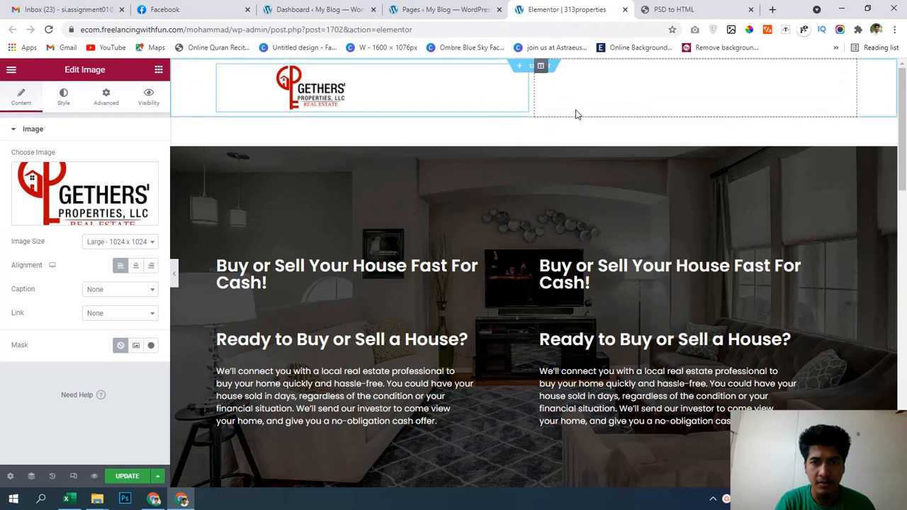
Set the normal text color of the header's navigation menu to black
click(63, 97)
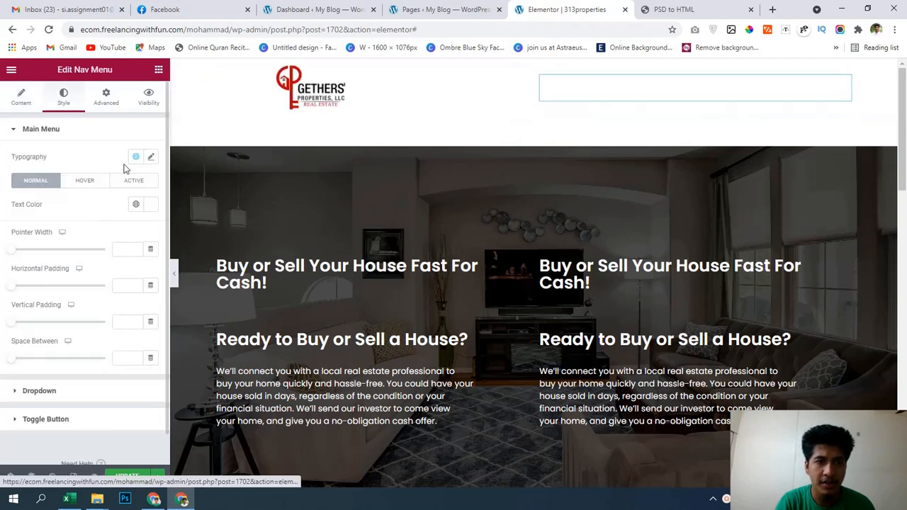
click(150, 204)
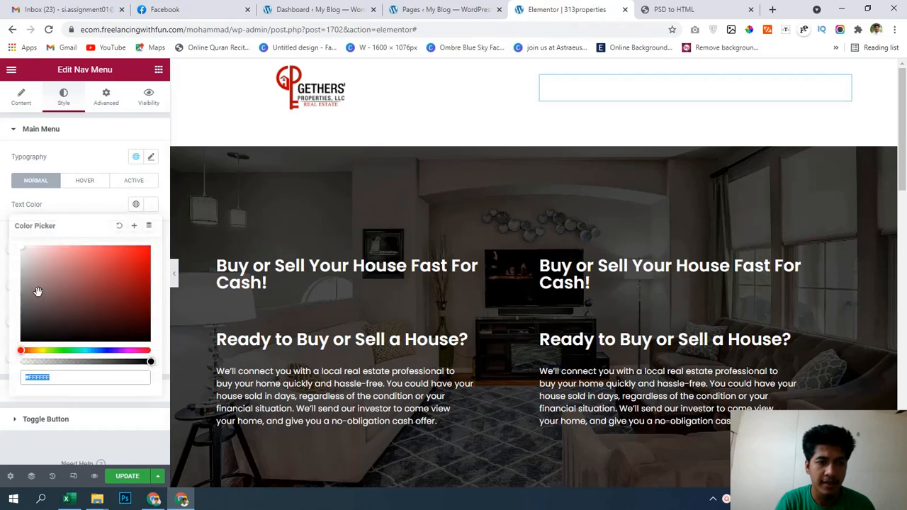
drag(38, 291, 2, 377)
click(3, 359)
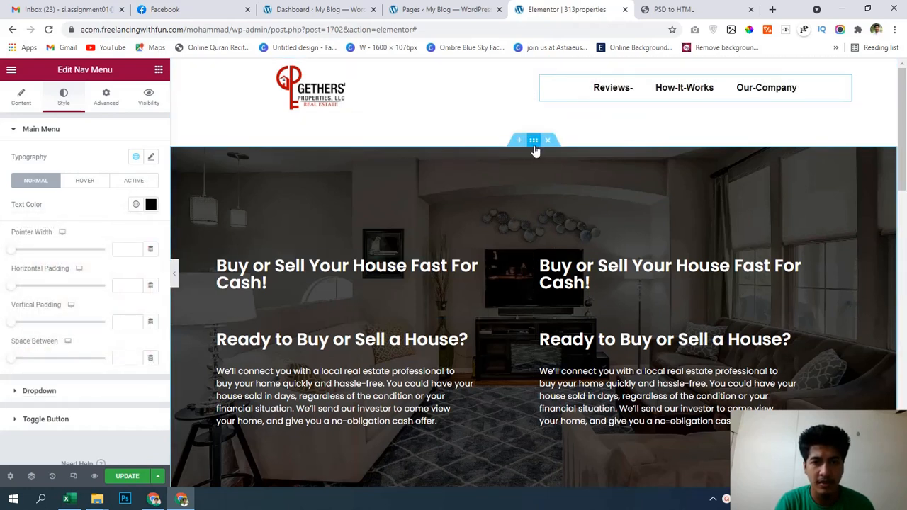
Compare the margin and padding settings of the hero section with those of the header section
click(106, 96)
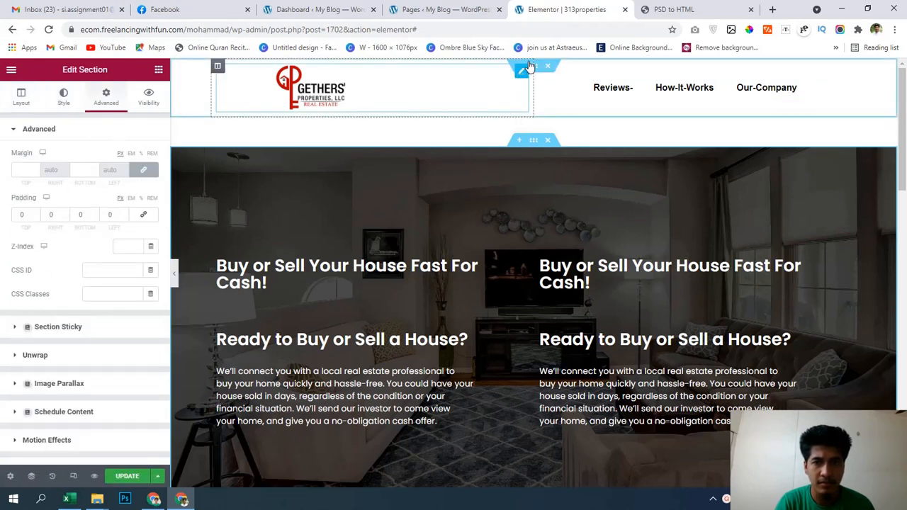
click(534, 67)
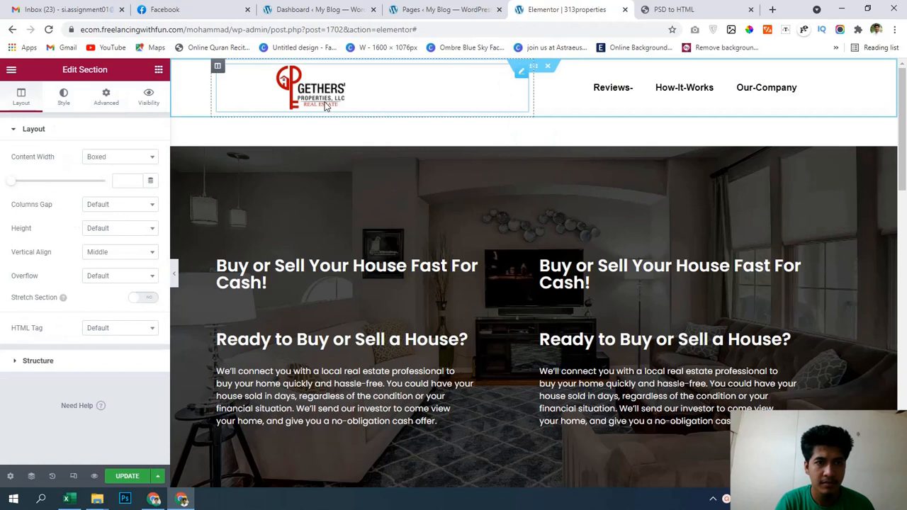
click(121, 99)
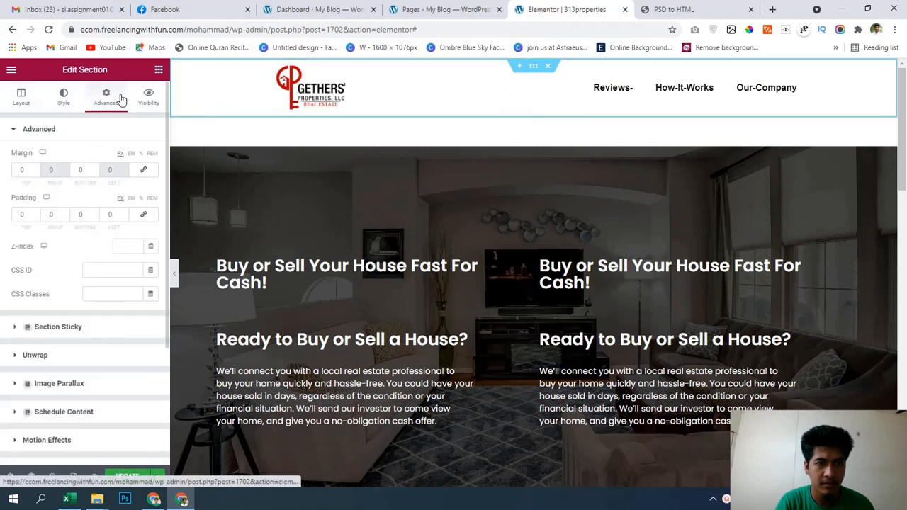
click(28, 100)
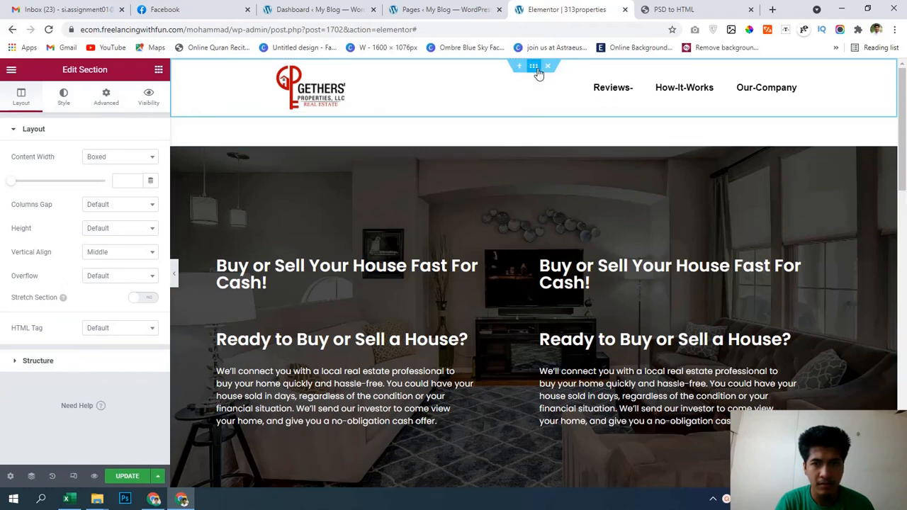
click(533, 140)
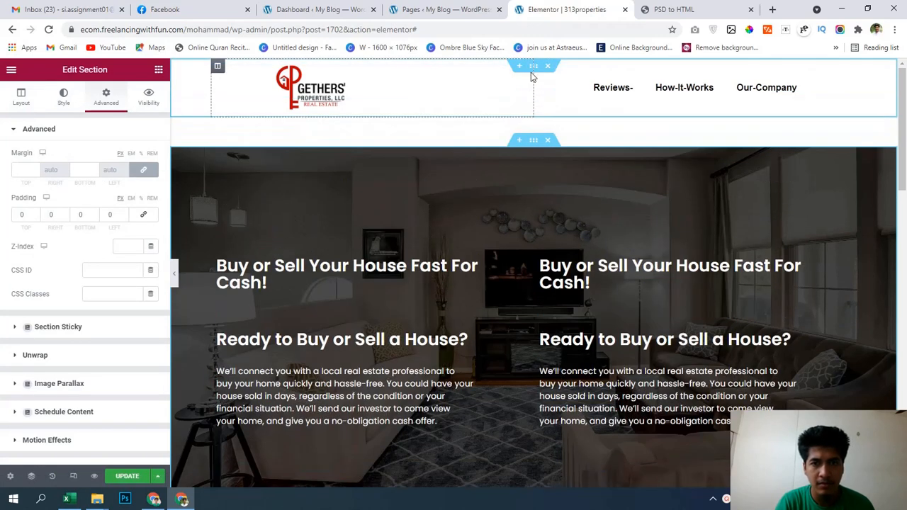
Try the Fit To Screen height on the header section and return it to Default
click(535, 69)
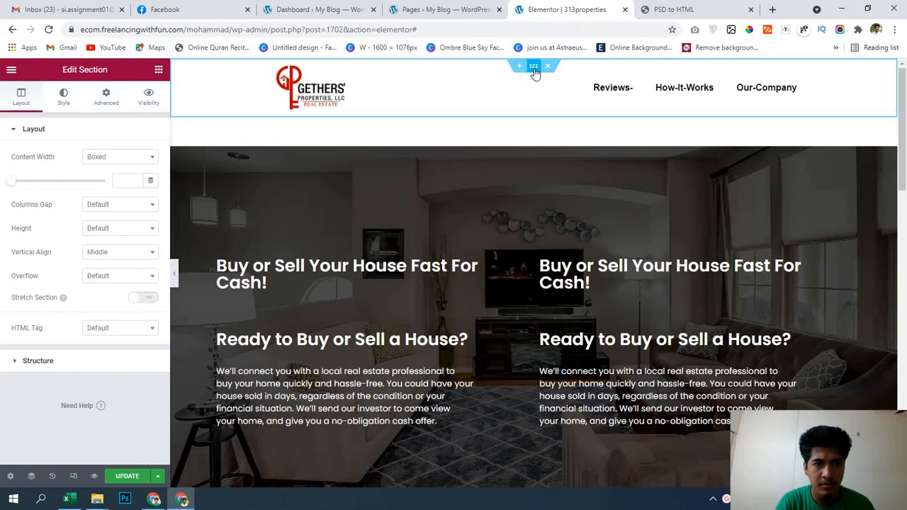
click(118, 231)
click(114, 275)
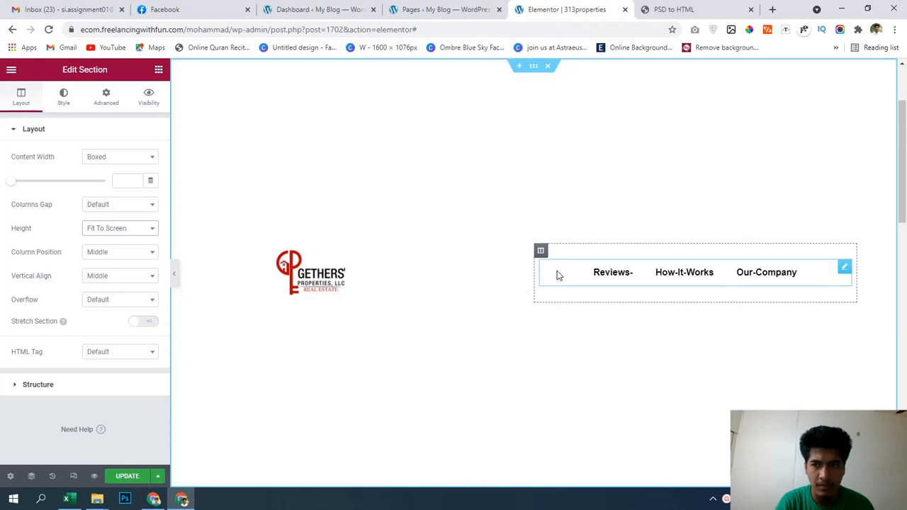
click(128, 230)
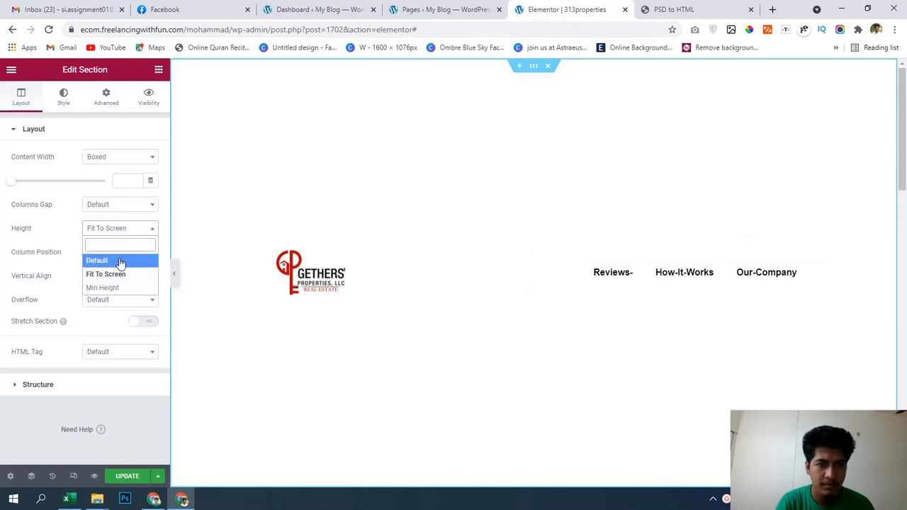
click(121, 260)
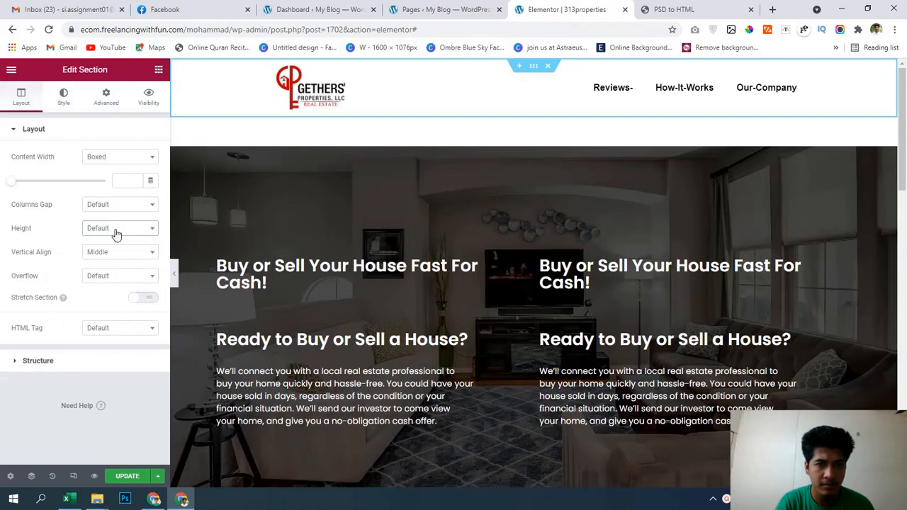
Try the Default vertical alignment on the header section and return it to Middle
click(117, 258)
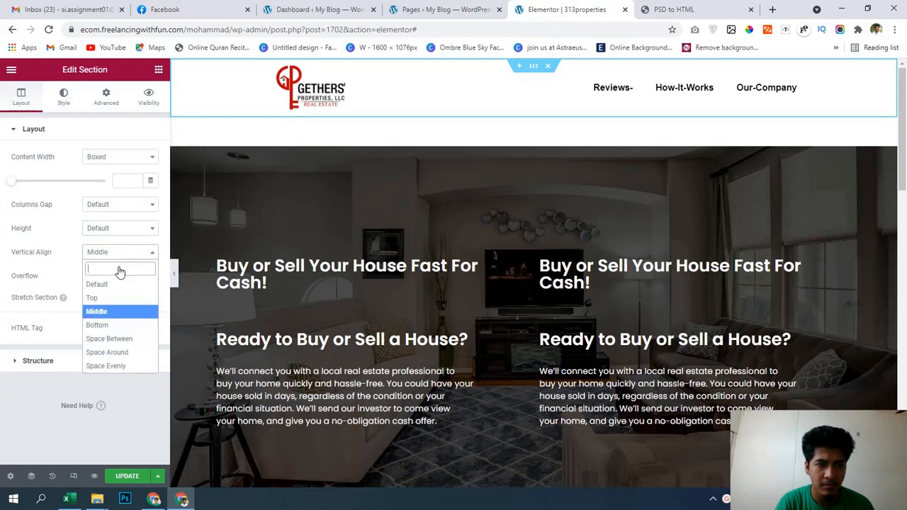
click(120, 287)
click(108, 255)
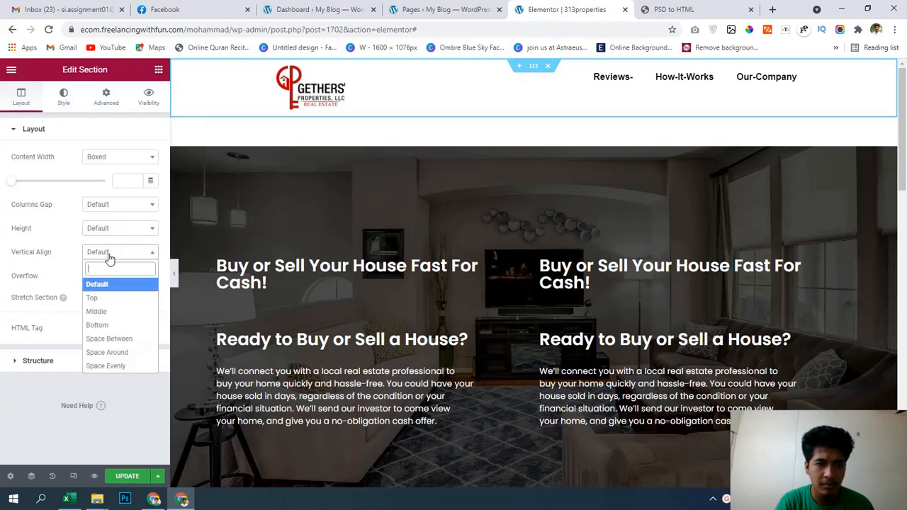
click(110, 315)
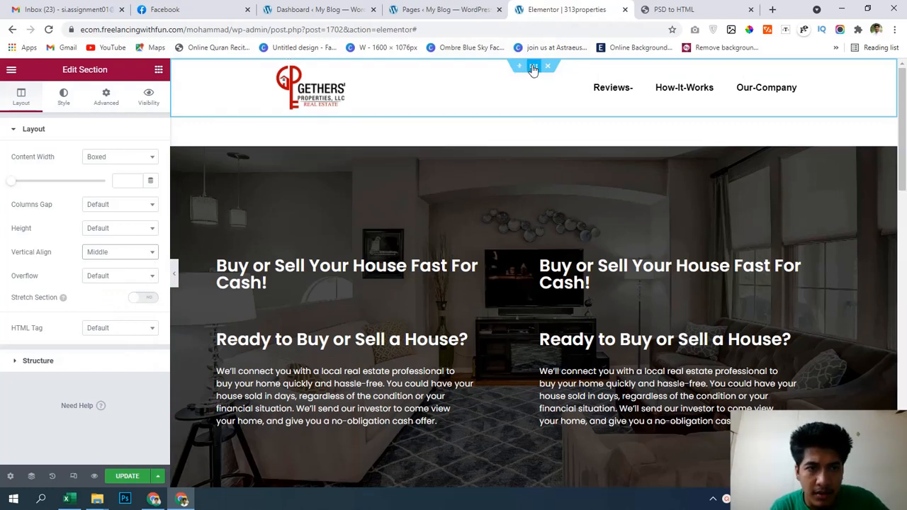
Set the header section's Sticky motion effect to None and check how the header behaves along the page
click(108, 96)
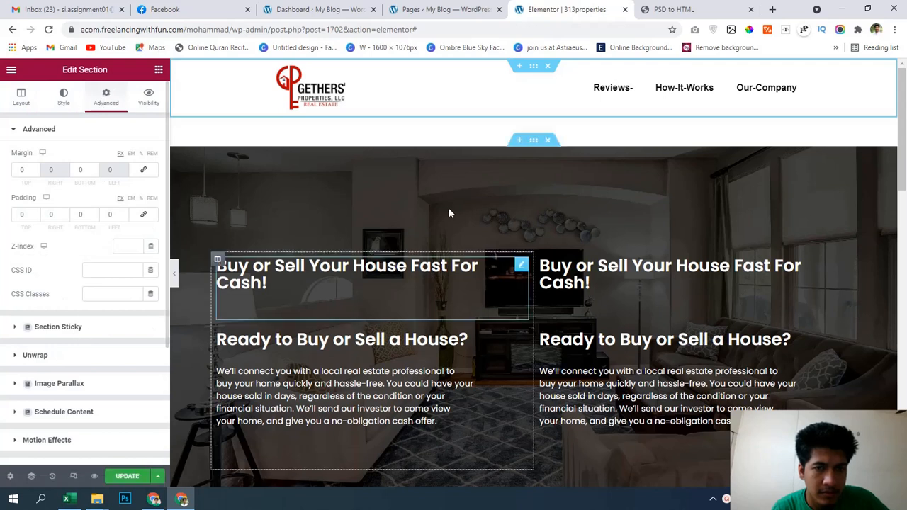
click(76, 328)
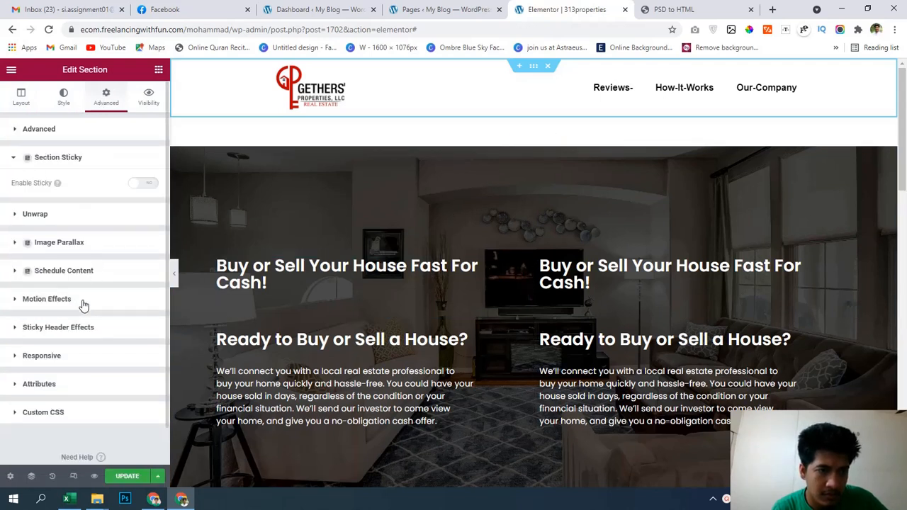
click(84, 303)
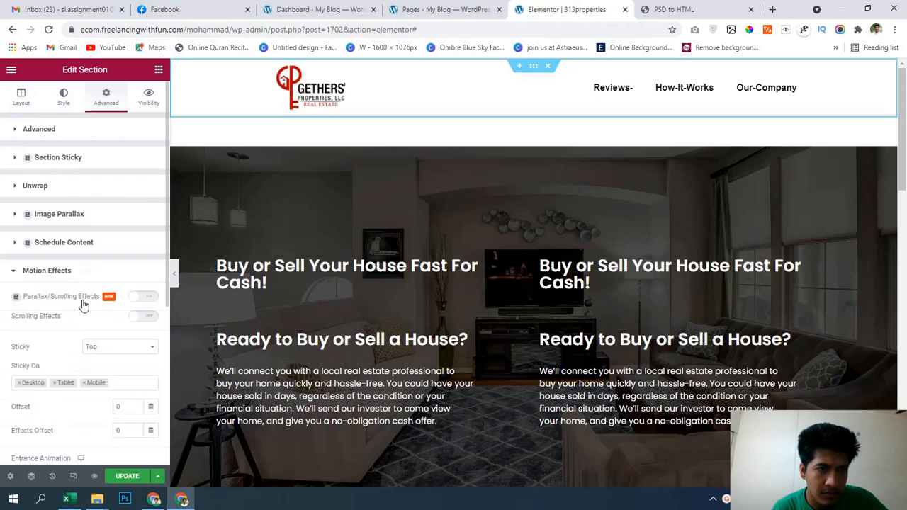
click(108, 345)
click(110, 384)
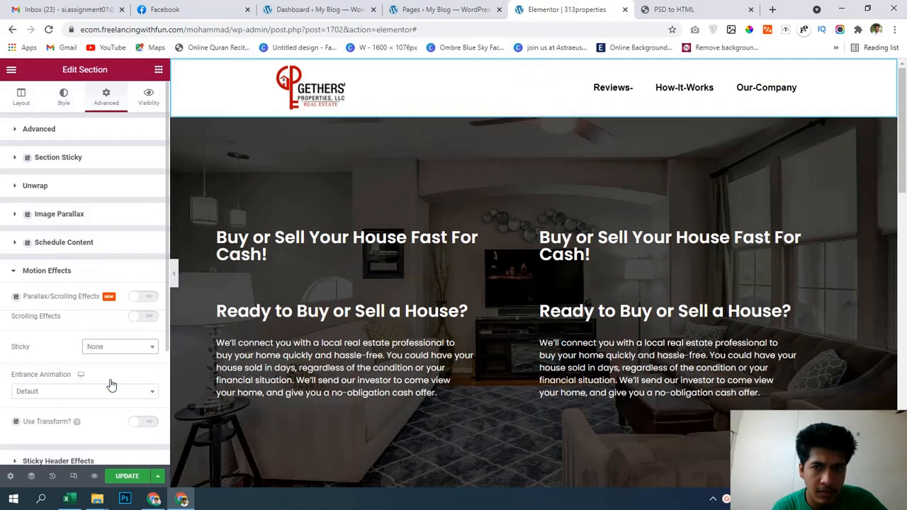
scroll(494, 243, down, 5)
scroll(494, 250, up, 5)
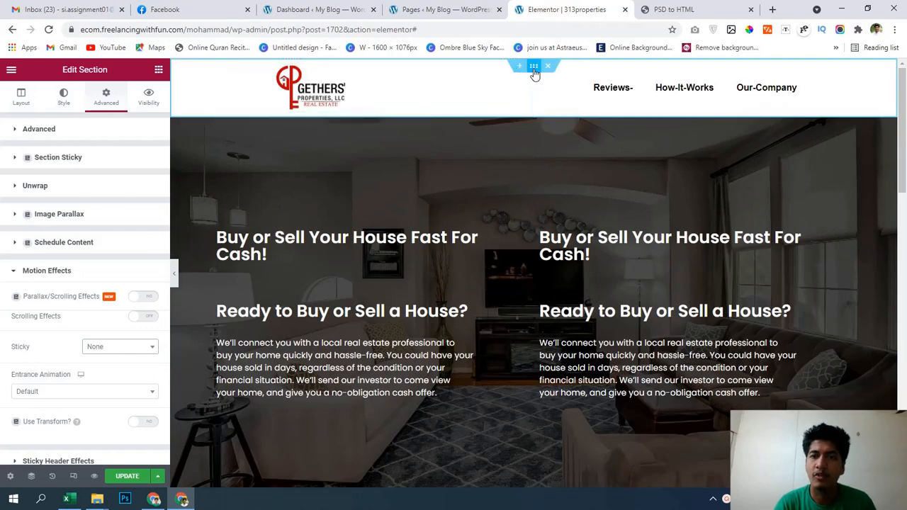
scroll(538, 165, down, 5)
scroll(538, 166, up, 5)
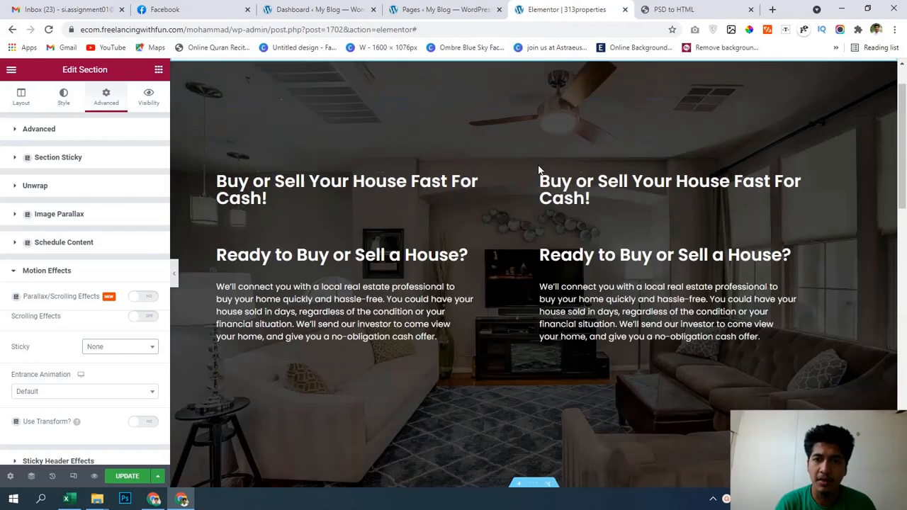
scroll(539, 156, down, 10)
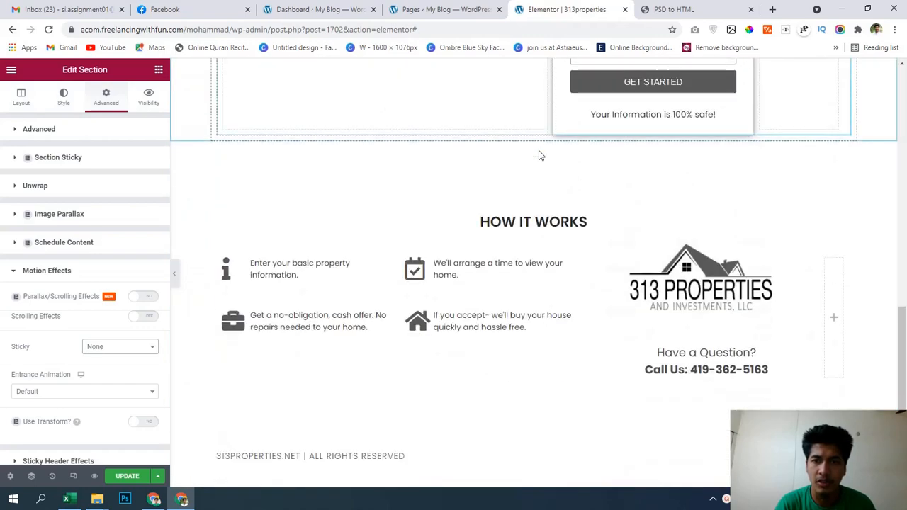
scroll(538, 152, up, 3)
scroll(528, 167, up, 5)
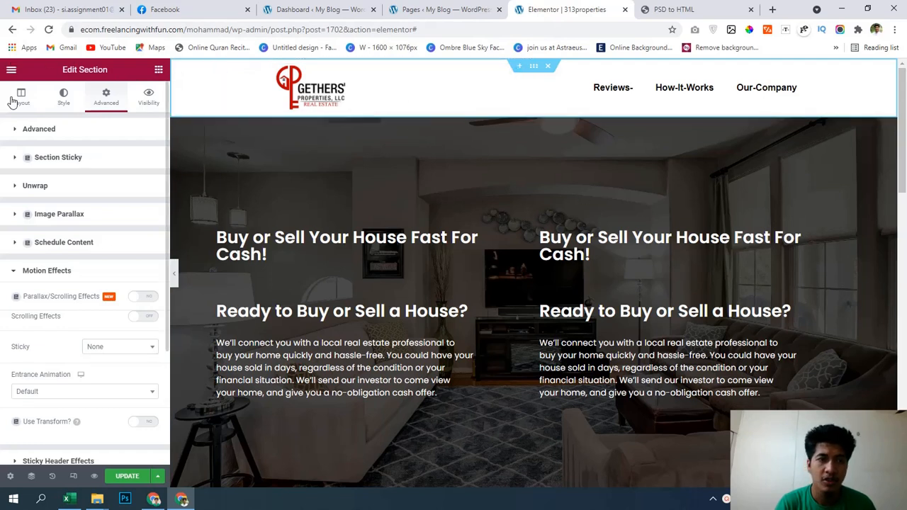
Set the header section's Sticky motion effect to Top
click(534, 66)
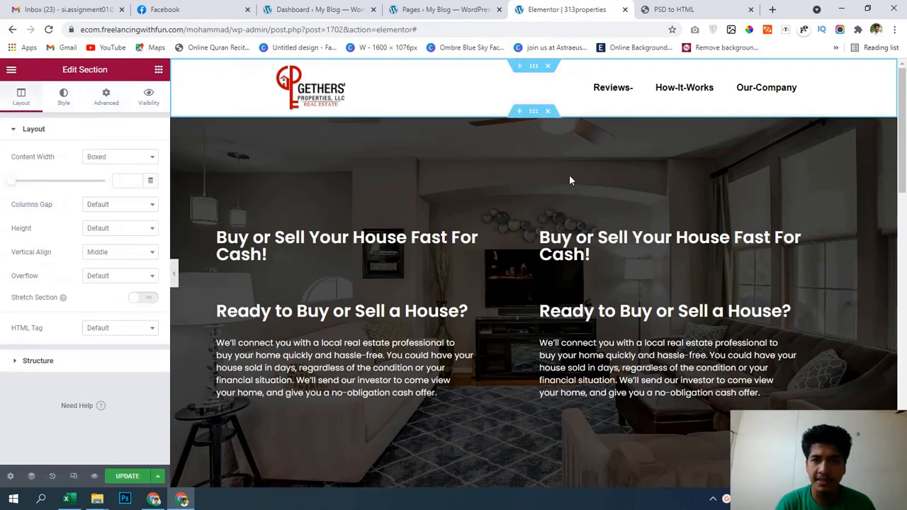
click(106, 97)
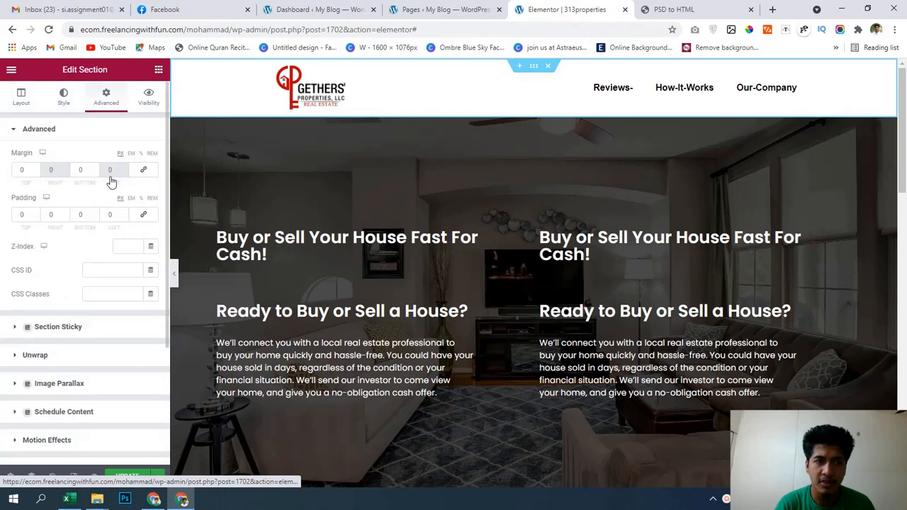
scroll(112, 183, down, 3)
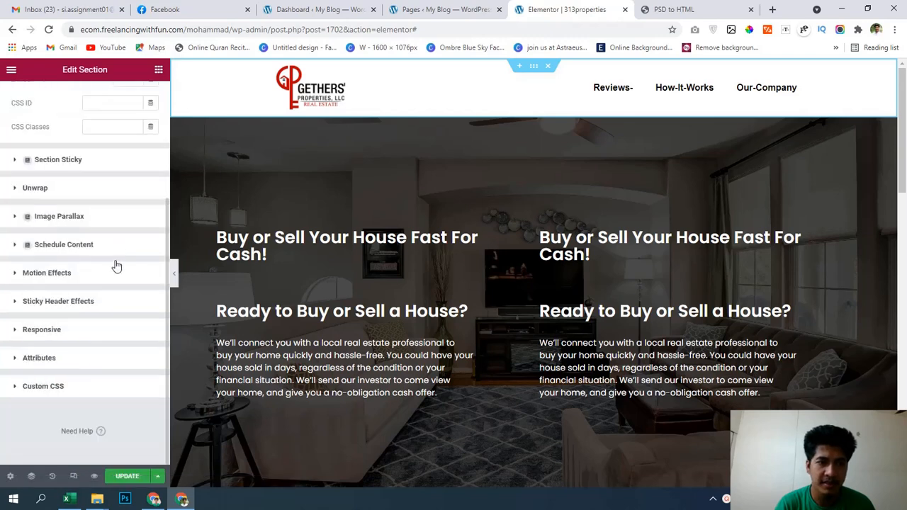
click(73, 278)
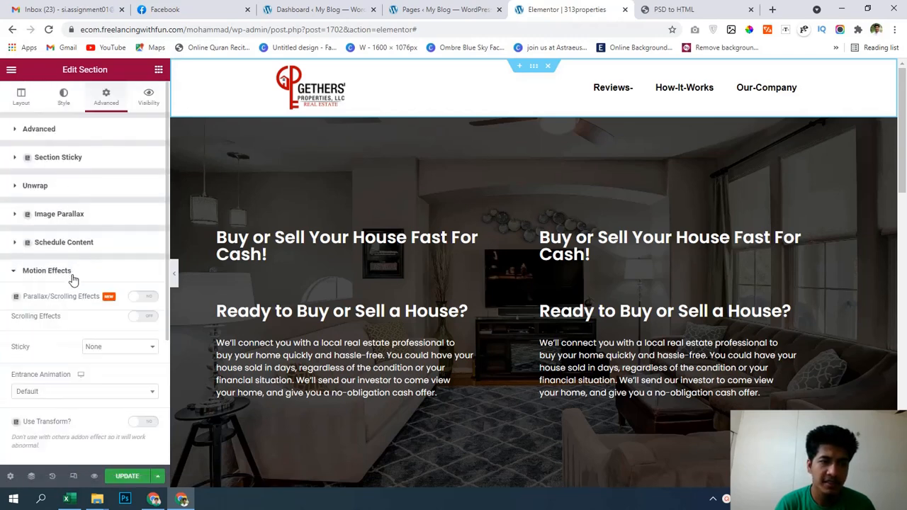
click(137, 347)
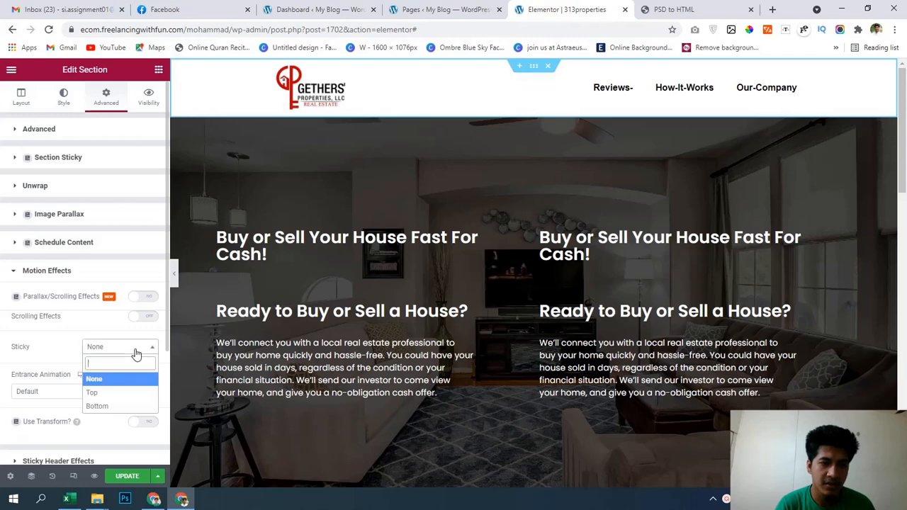
click(123, 394)
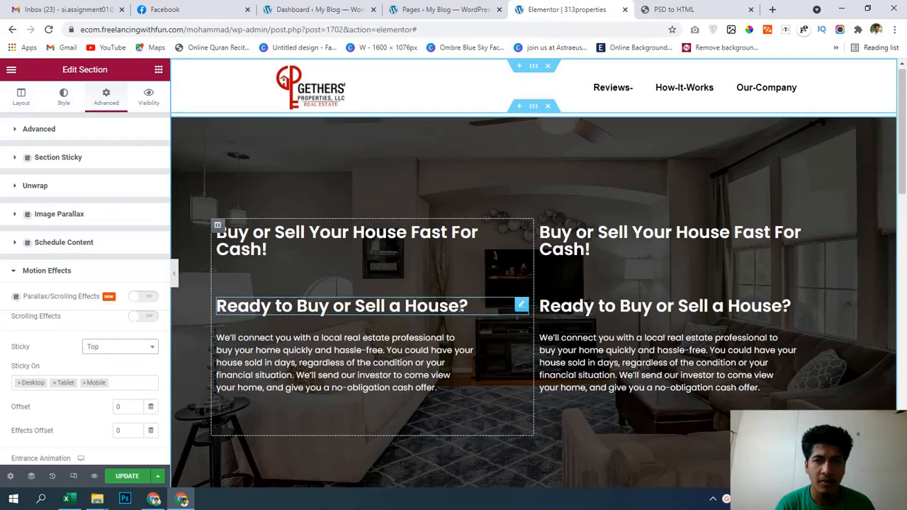
Check the sticky header's behaviour along the page and compare it with the sample PSD to HTML page's header
scroll(459, 312, down, 2)
scroll(460, 312, down, 10)
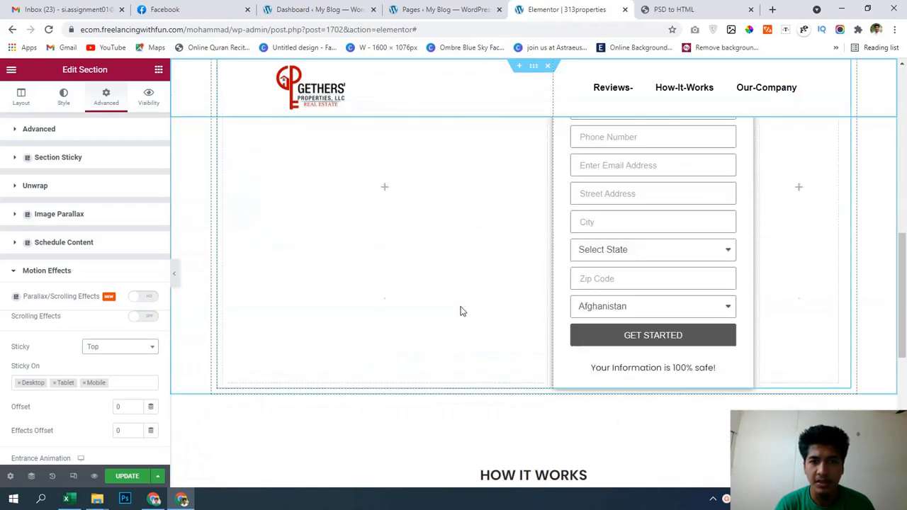
scroll(461, 312, up, 10)
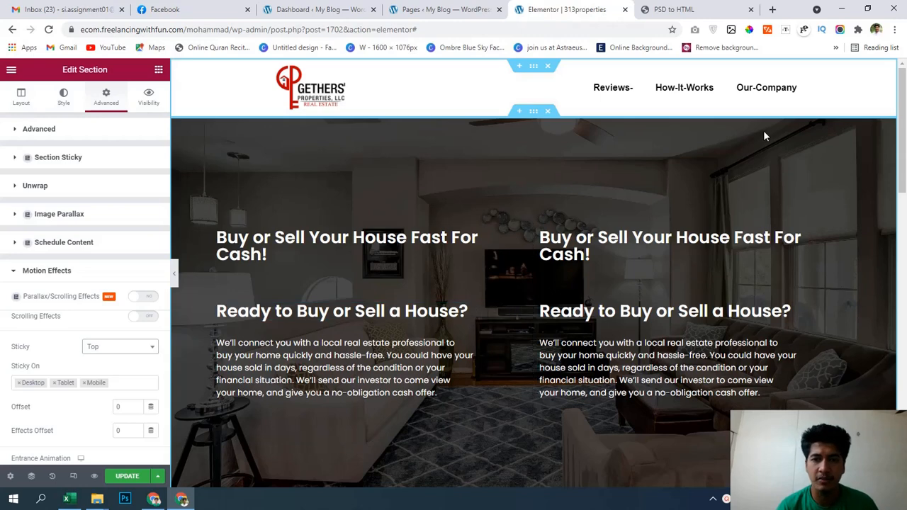
click(729, 6)
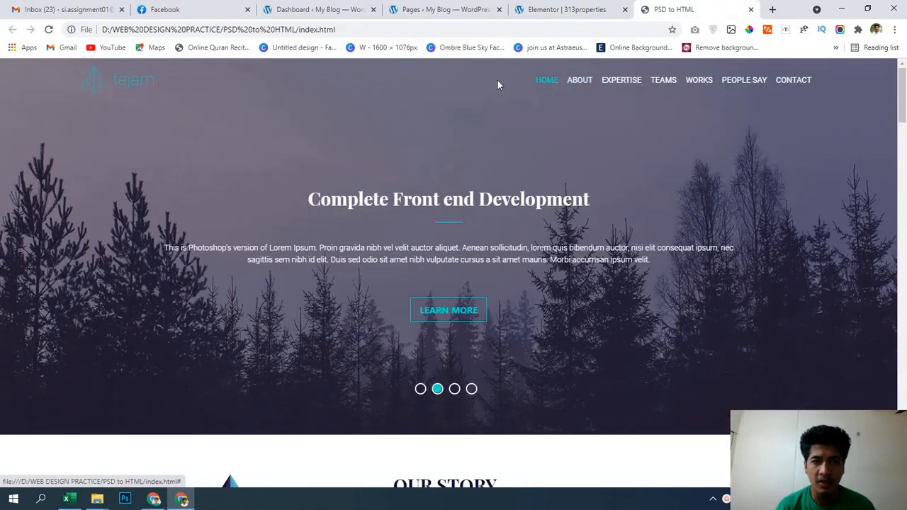
click(586, 4)
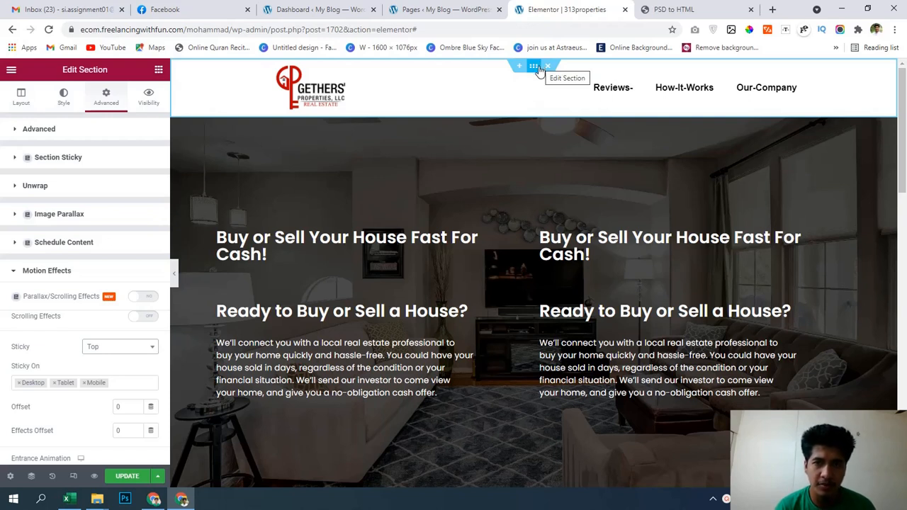
Change the header section's height option to Min Height
click(14, 103)
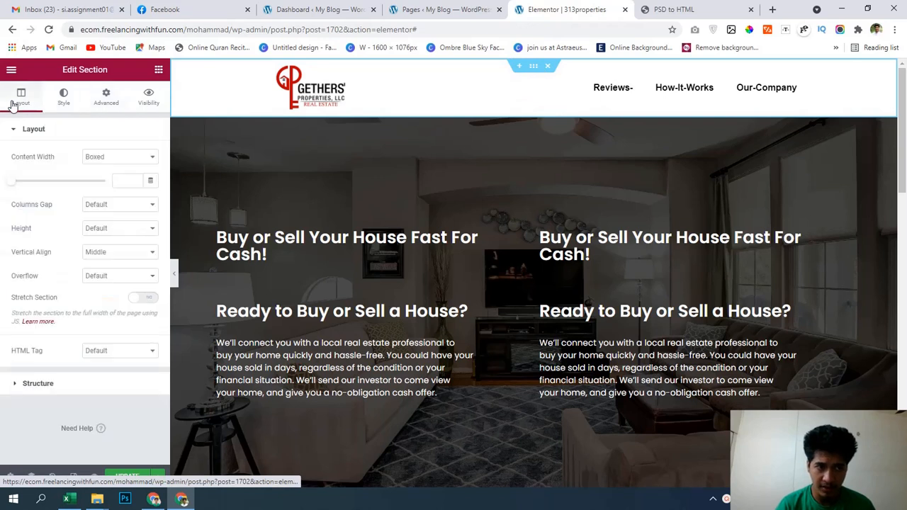
click(112, 234)
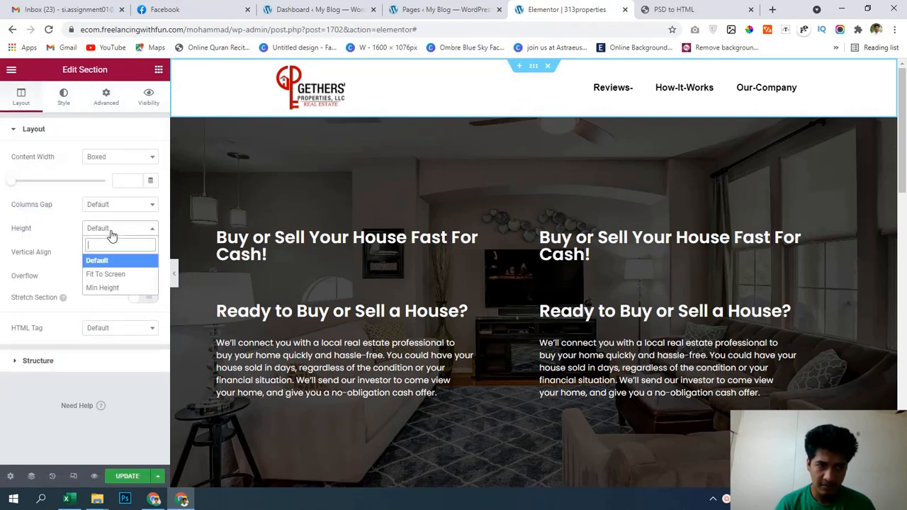
click(125, 289)
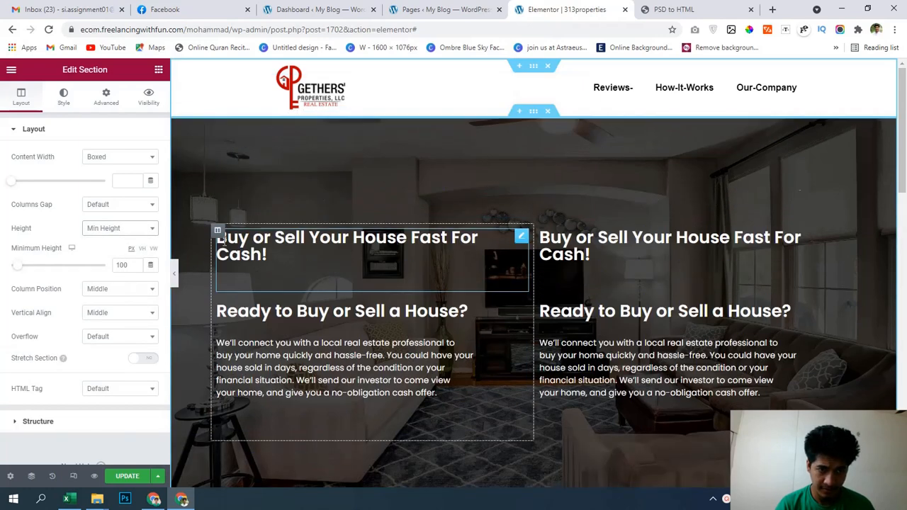
Try a minimum height of 400 px on the header section
double_click(115, 264)
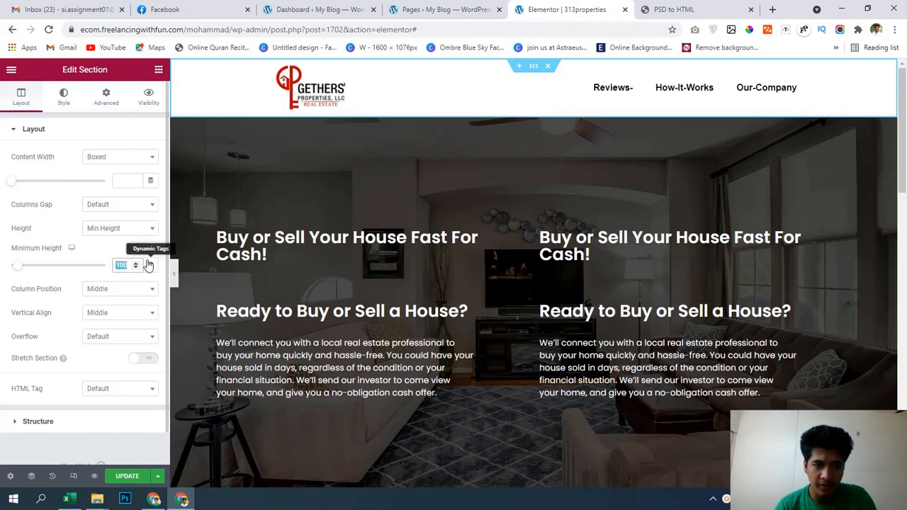
key(BackSpace)
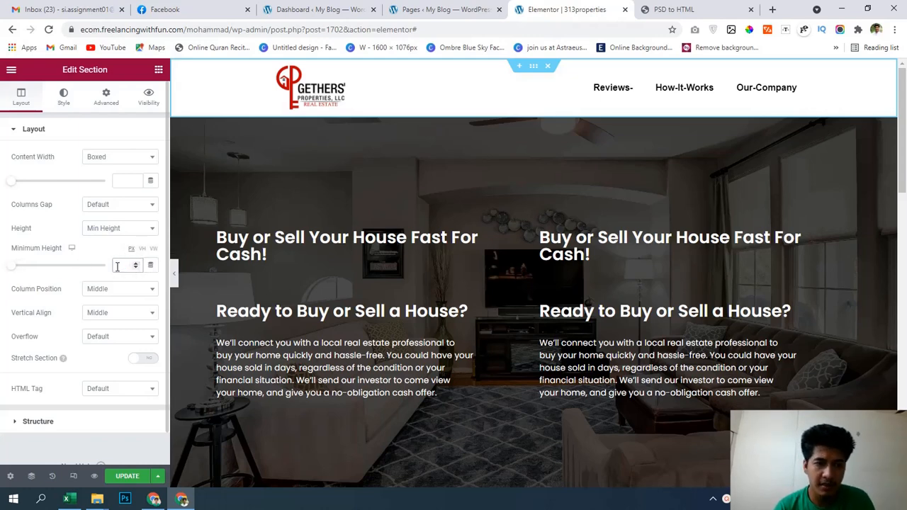
text(300)
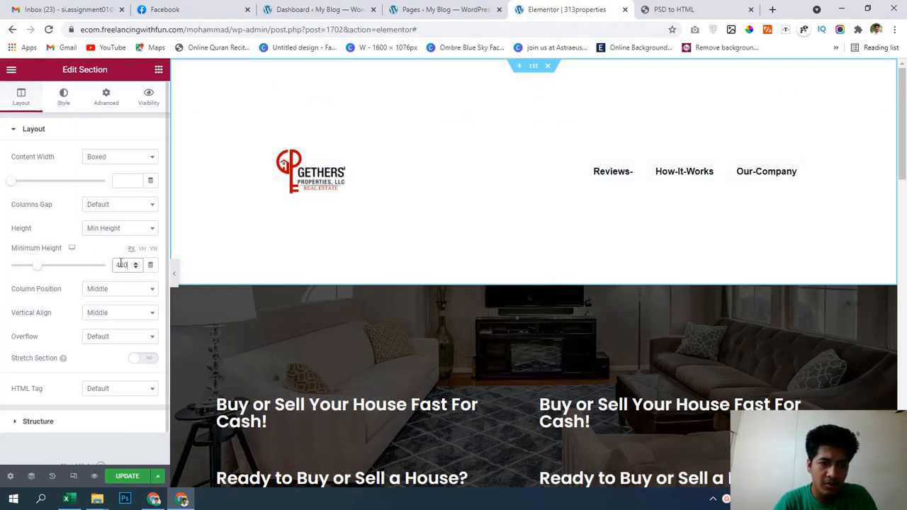
Fine-tune the header section's minimum height to 105 px
text(104)
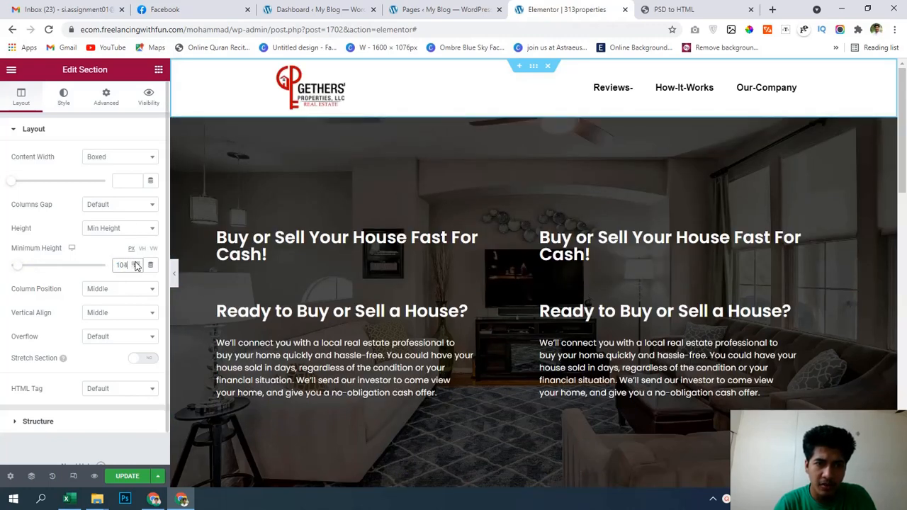
click(135, 263)
click(136, 263)
click(136, 263)
click(135, 267)
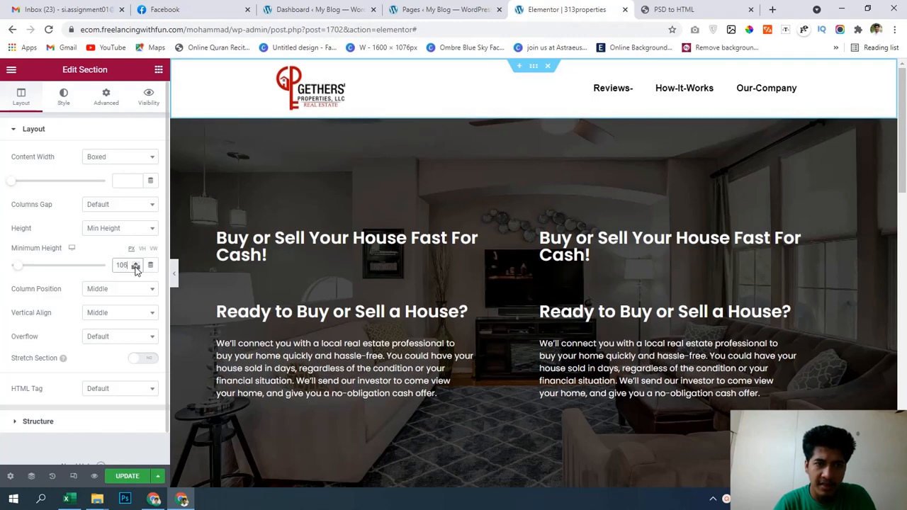
click(136, 267)
click(135, 268)
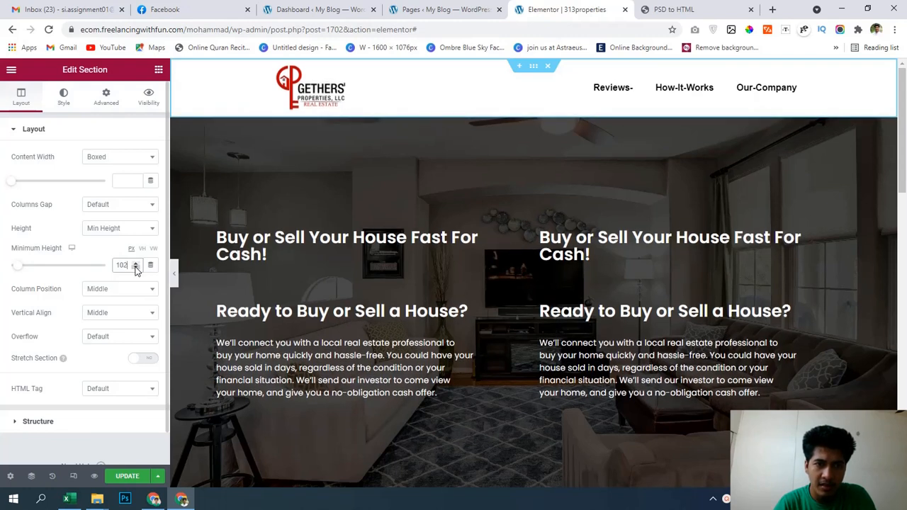
click(135, 263)
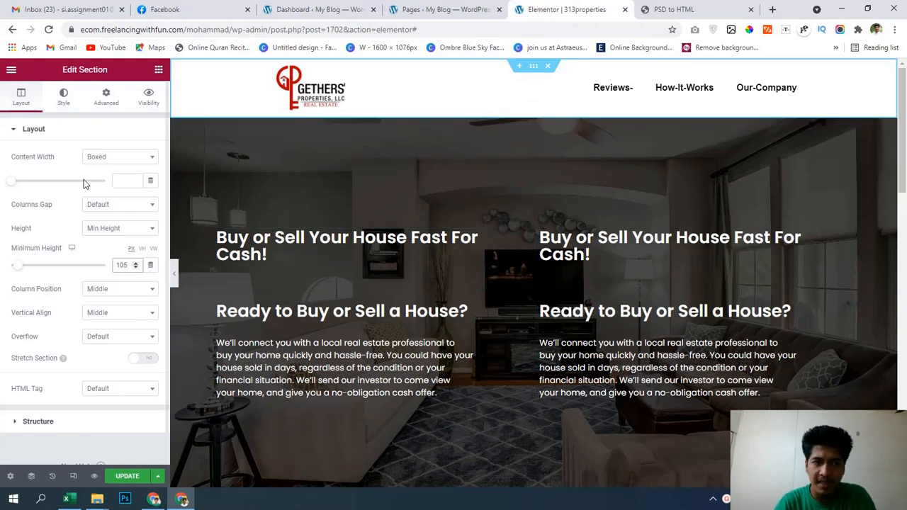
Set the header section's bottom margin to -105 px
click(107, 100)
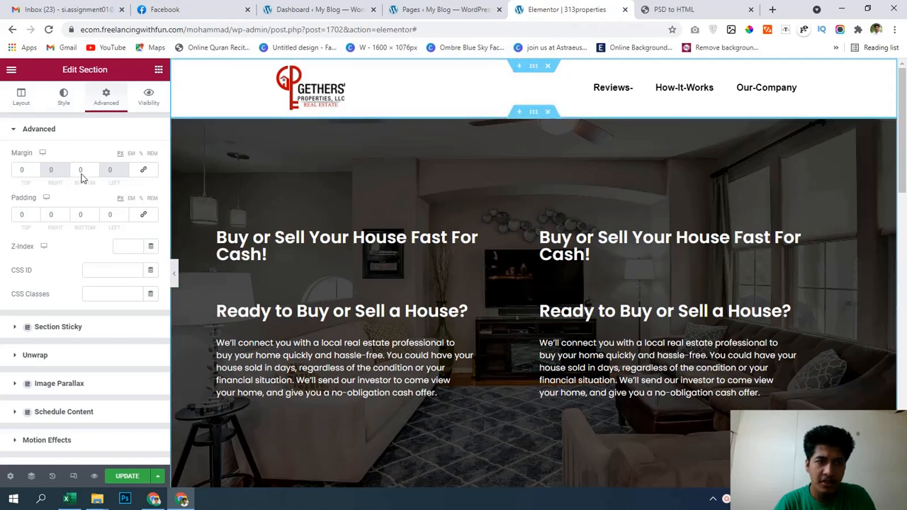
click(21, 97)
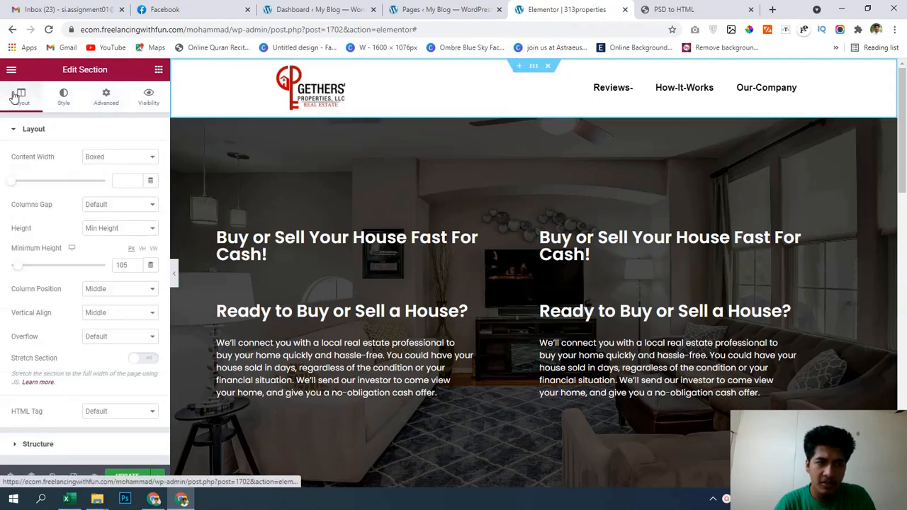
click(107, 99)
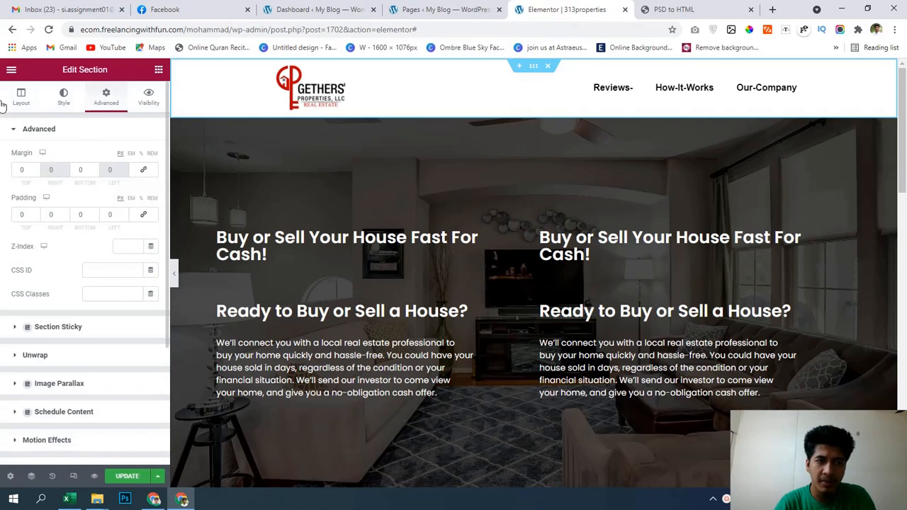
click(95, 173)
click(95, 172)
click(95, 173)
click(95, 173)
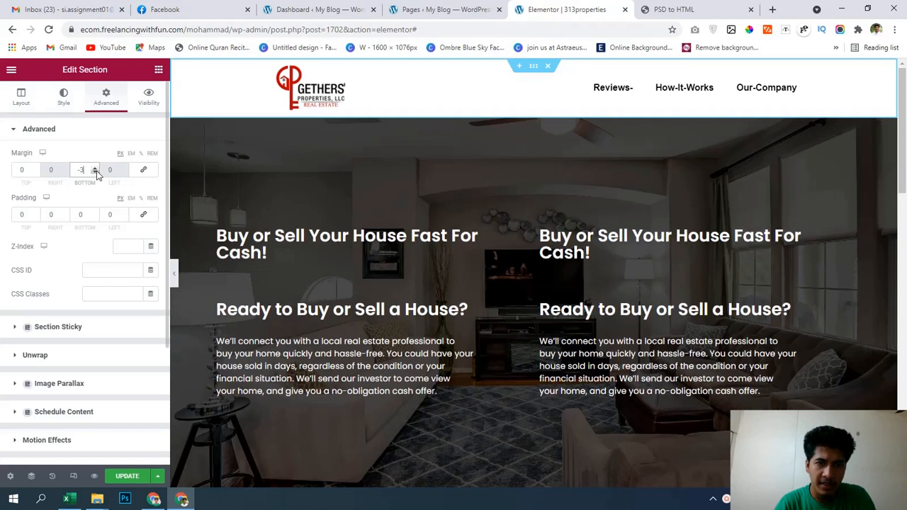
click(95, 173)
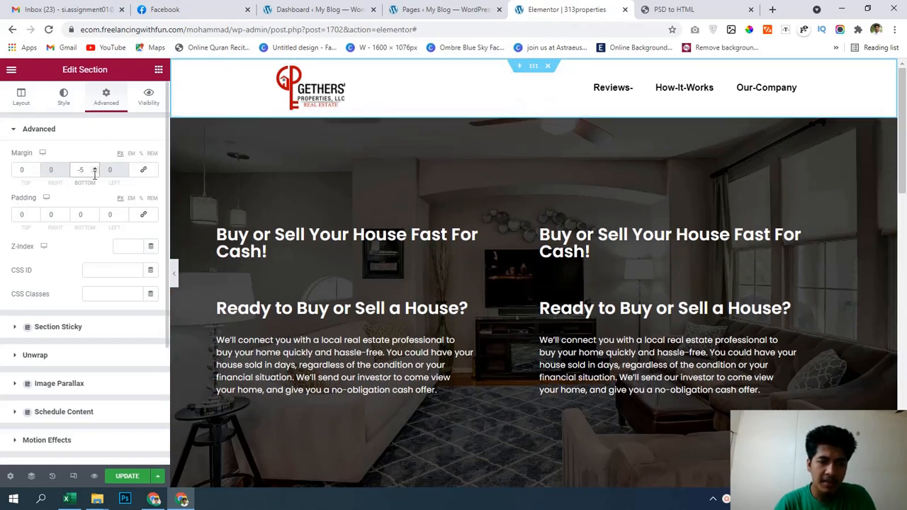
text(10)
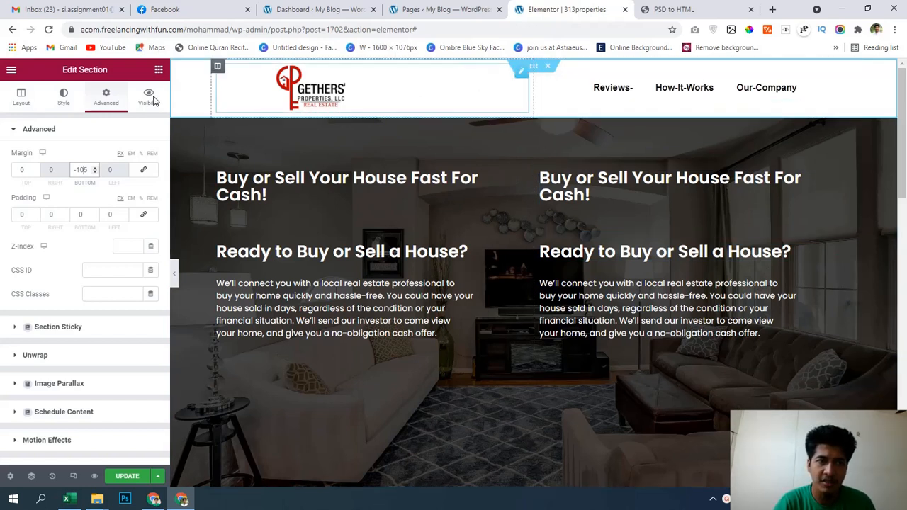
Remove the header section's classic background and set the navigation menu's normal text color to #FFFFFF
click(70, 100)
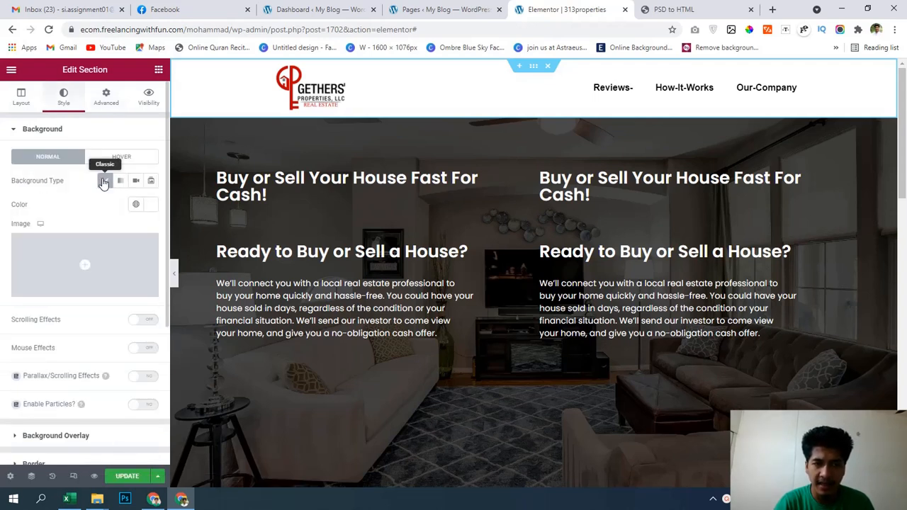
click(103, 182)
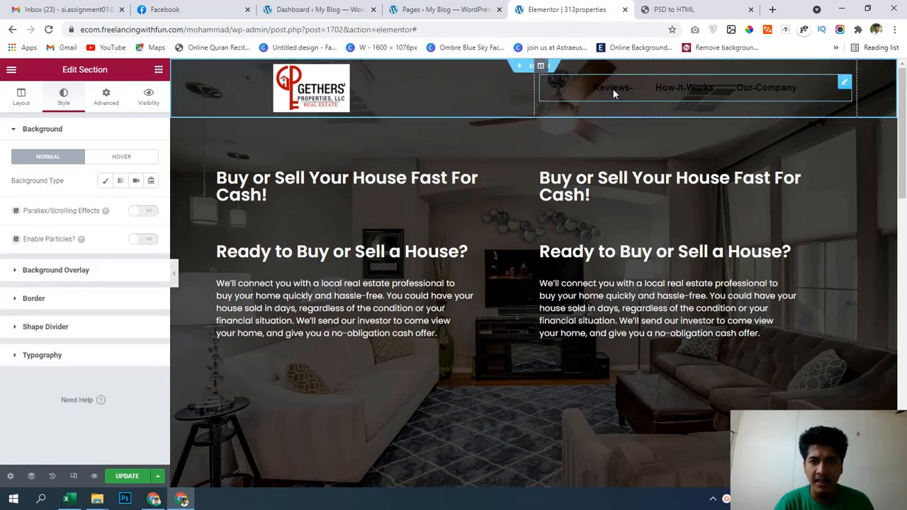
click(844, 85)
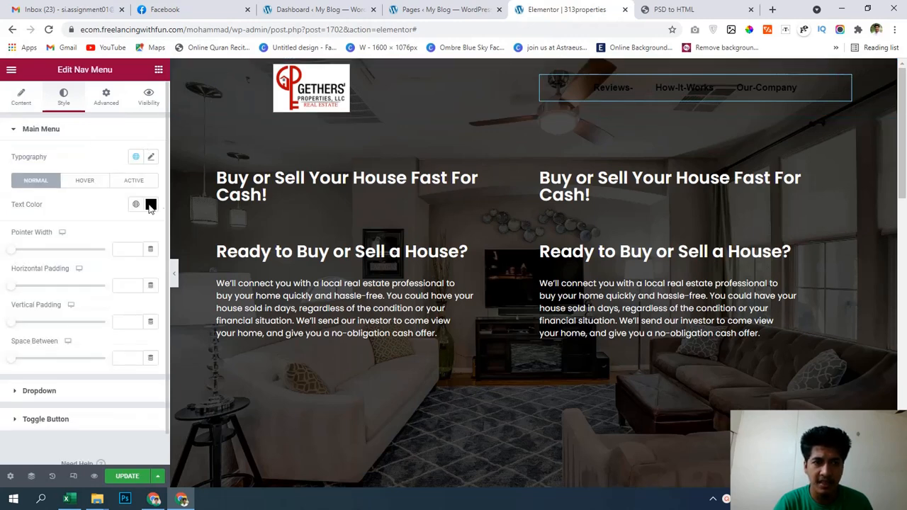
click(150, 205)
drag(28, 255, 2, 232)
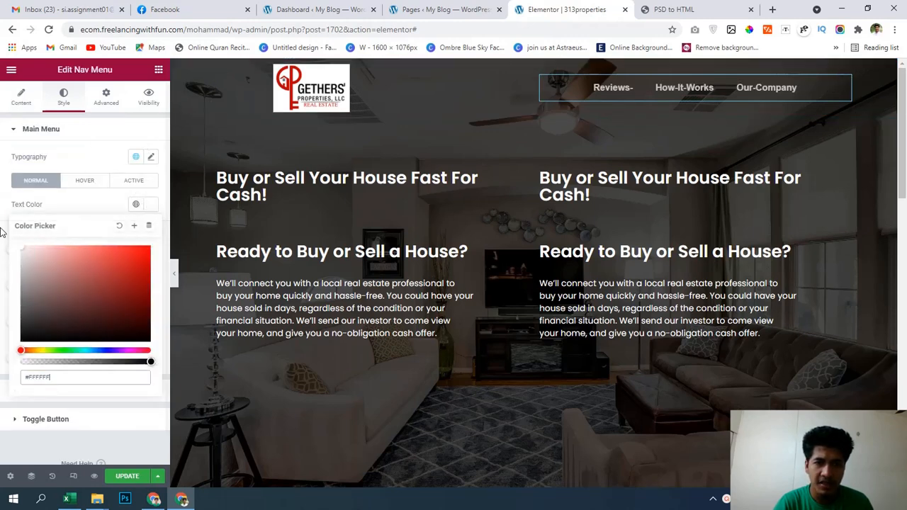
click(1, 222)
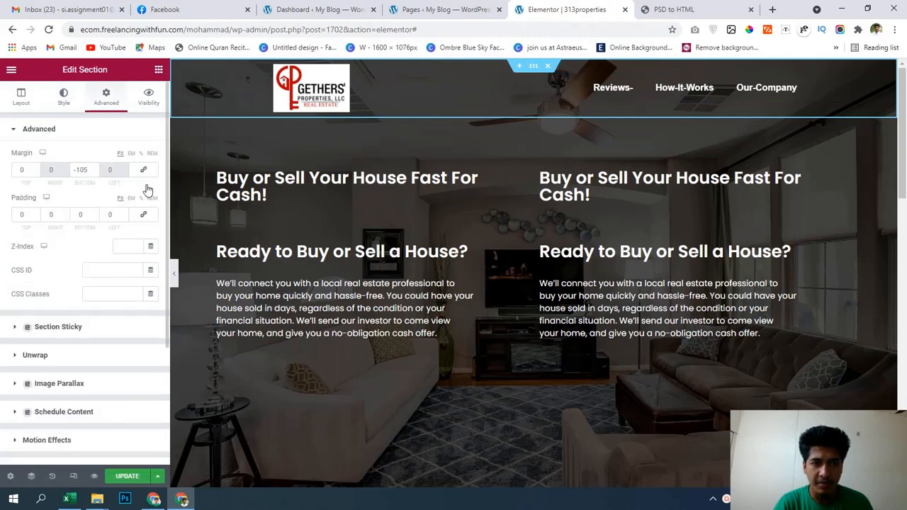
Set the header section's Z-Index to 99
click(129, 244)
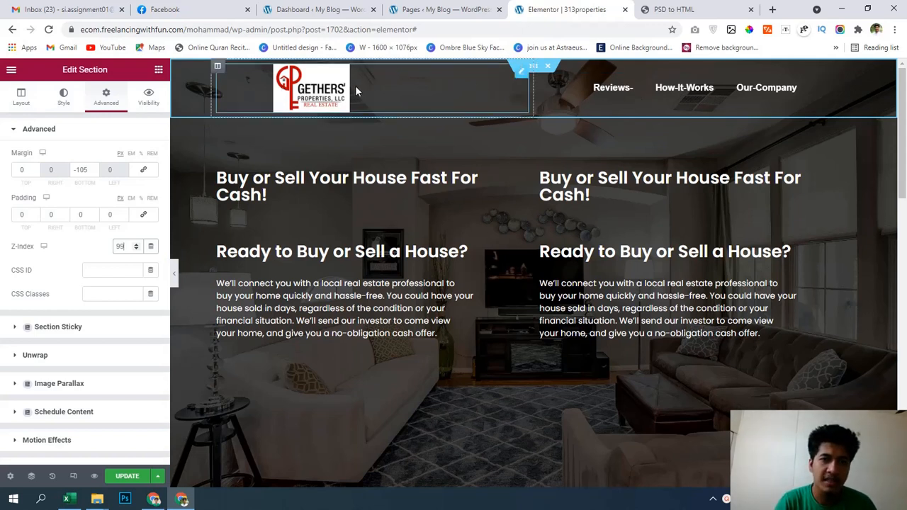
Replace the header logo with the white circular logo from the media library and set its width to 18%
click(289, 97)
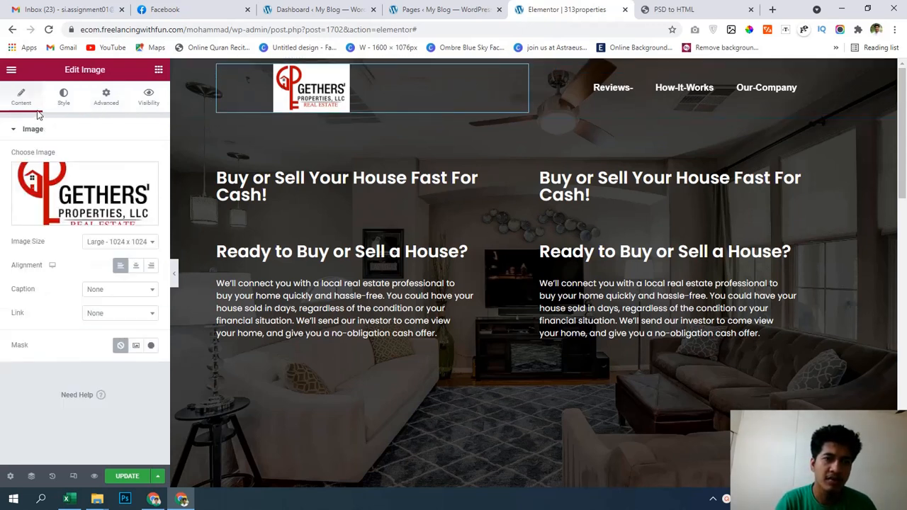
click(83, 189)
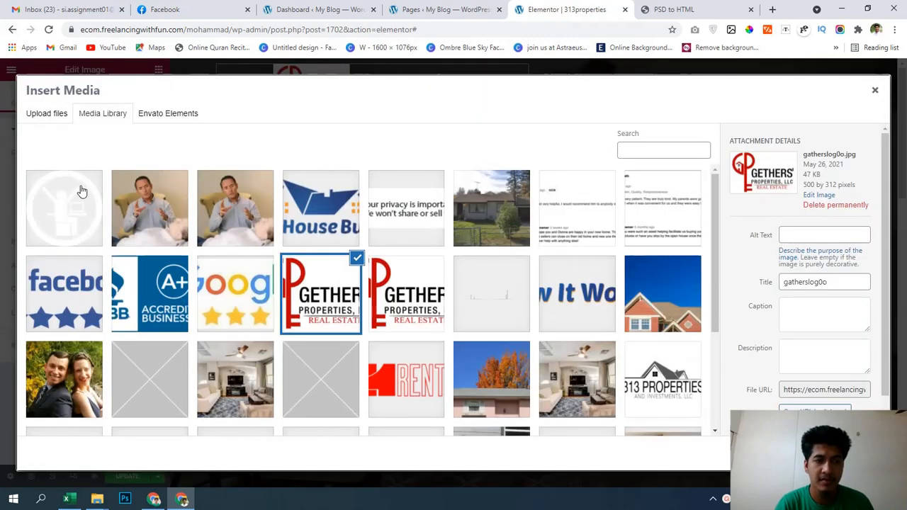
click(79, 190)
click(849, 453)
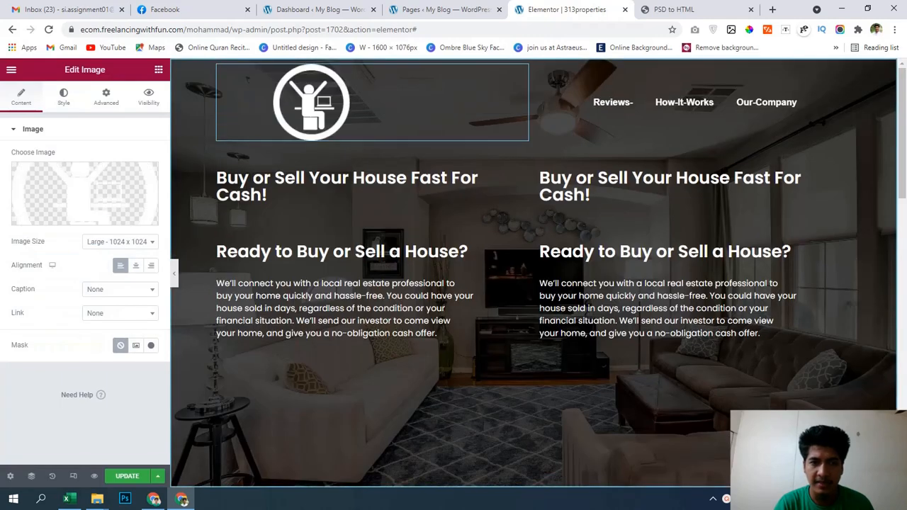
click(67, 105)
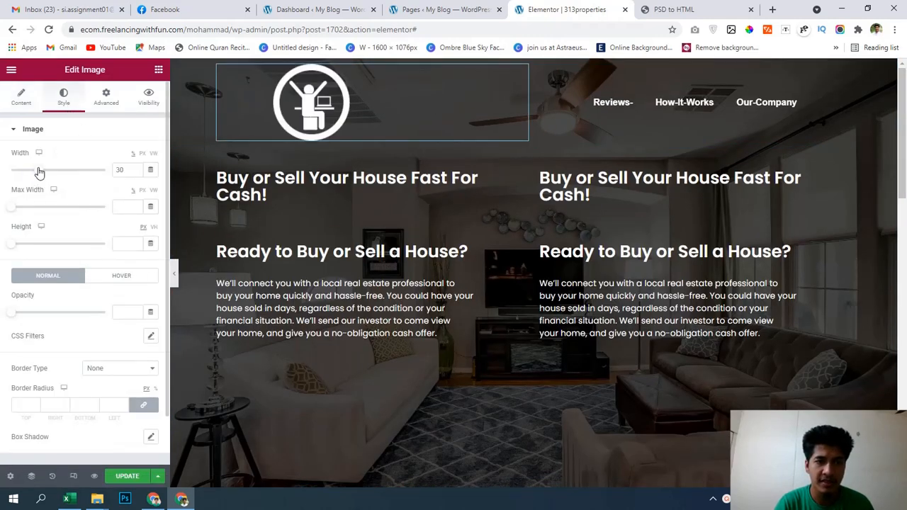
drag(38, 173, 26, 174)
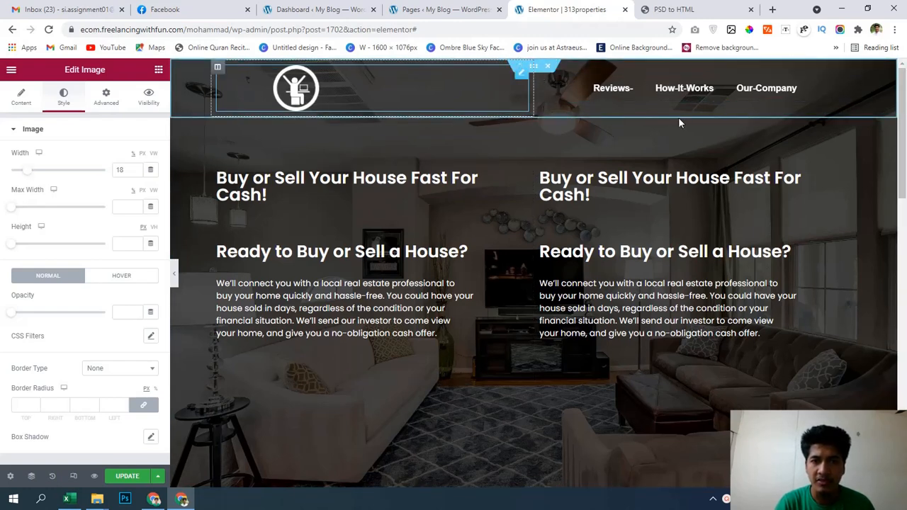
Add a solid border to the header section with a bottom width of 3 px
click(533, 67)
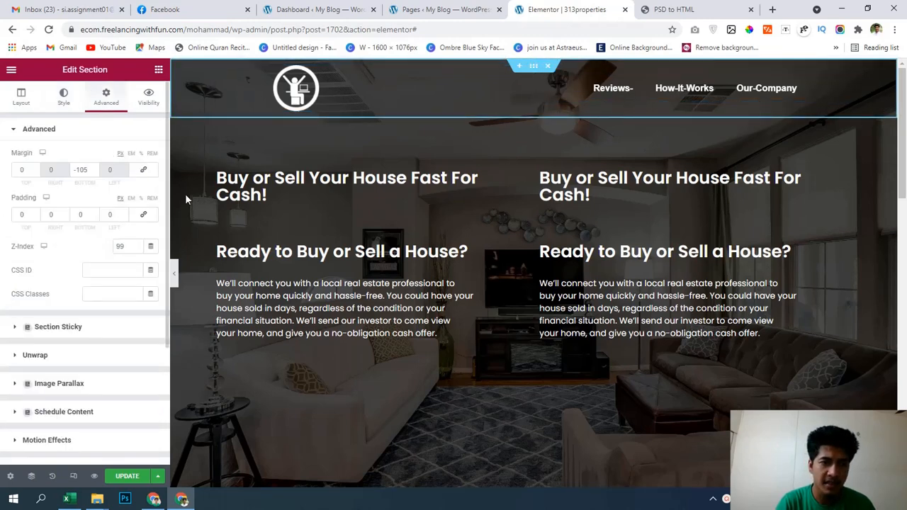
scroll(99, 248, down, 3)
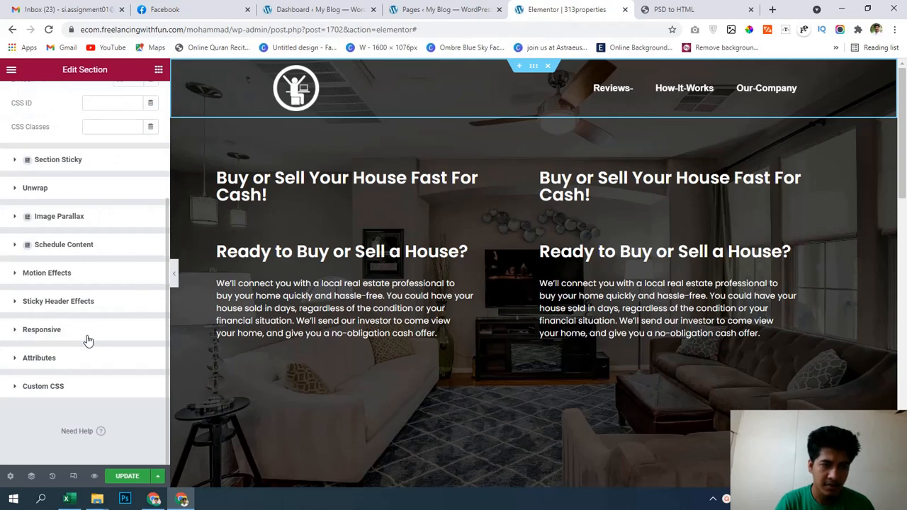
scroll(88, 341, up, 3)
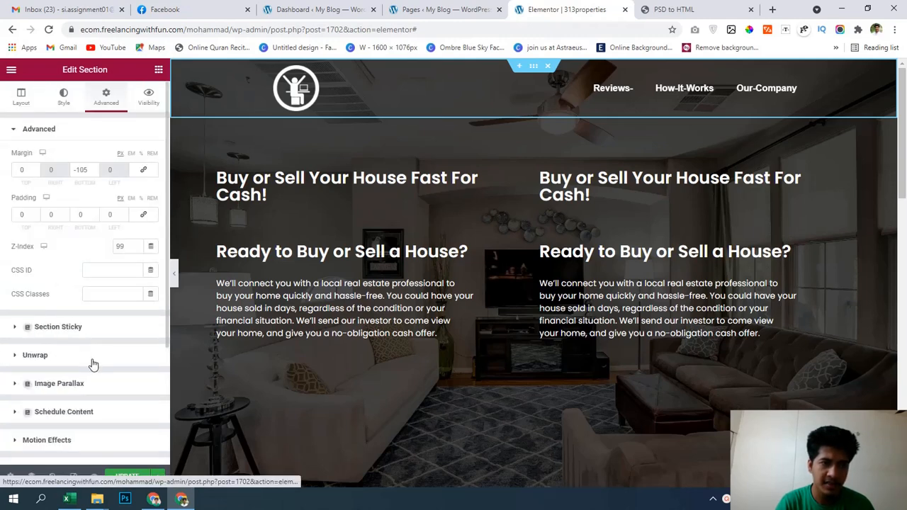
click(64, 97)
scroll(93, 320, down, 2)
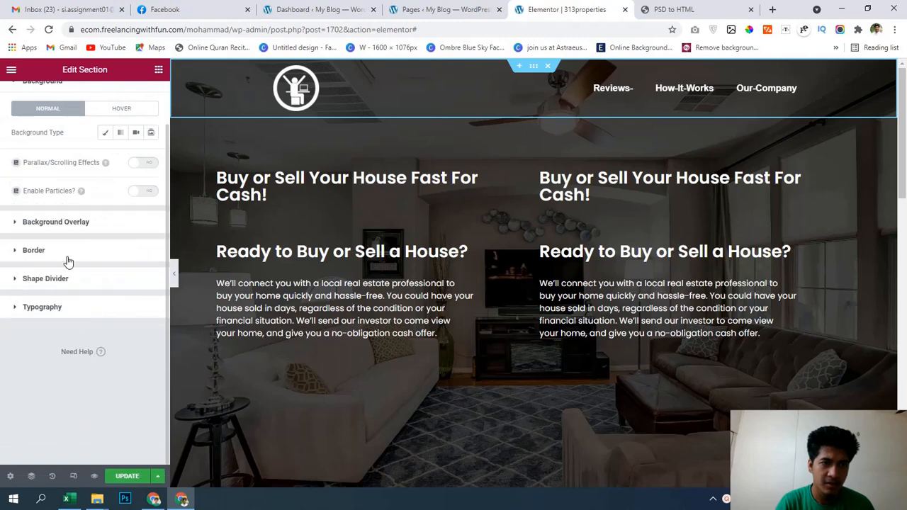
click(68, 258)
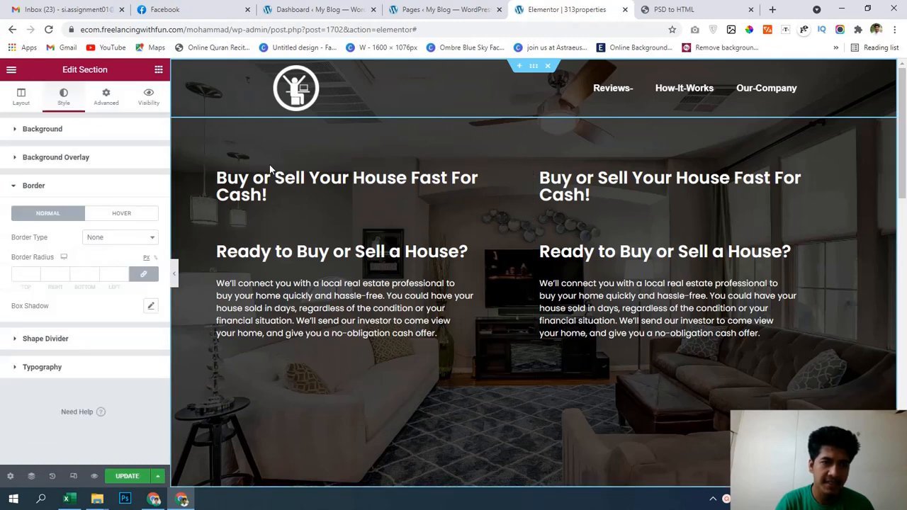
click(114, 238)
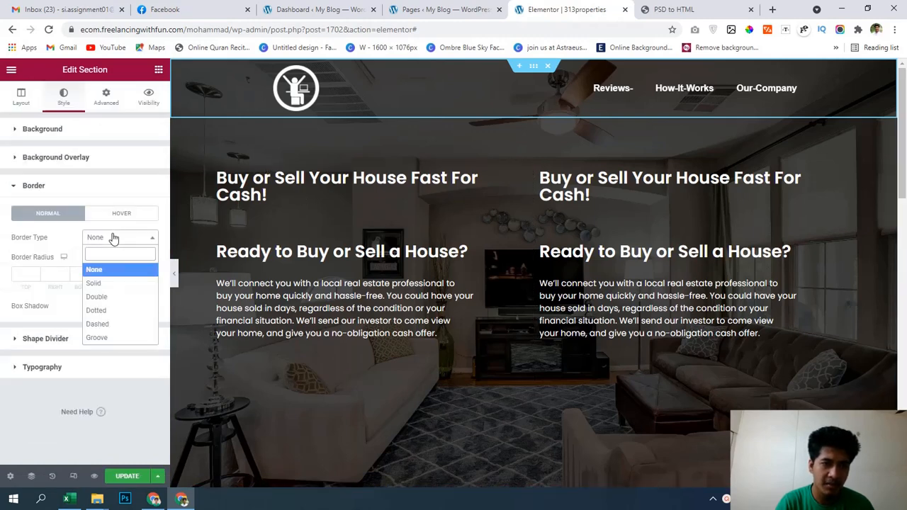
click(95, 284)
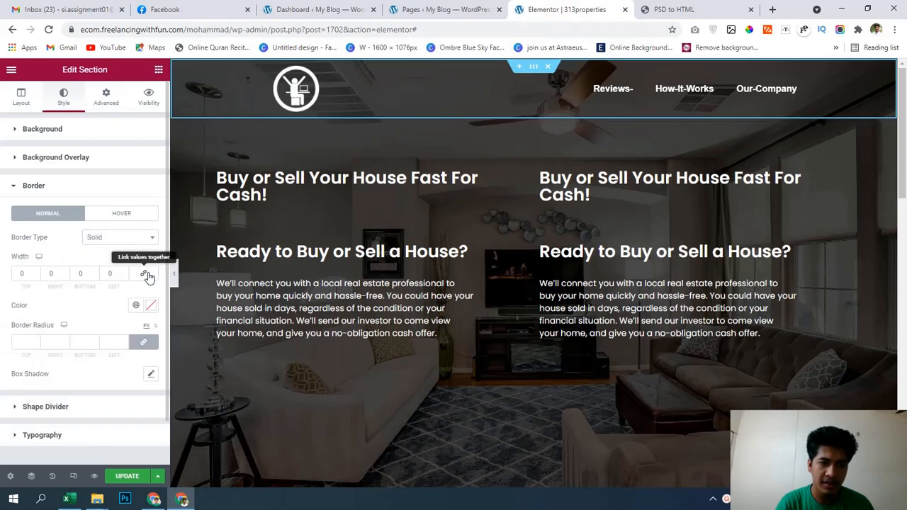
click(94, 273)
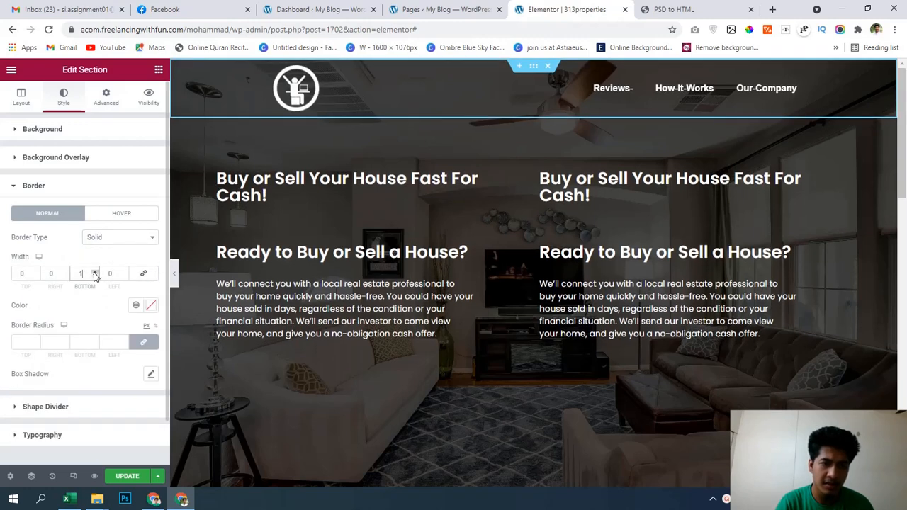
click(94, 273)
click(94, 273)
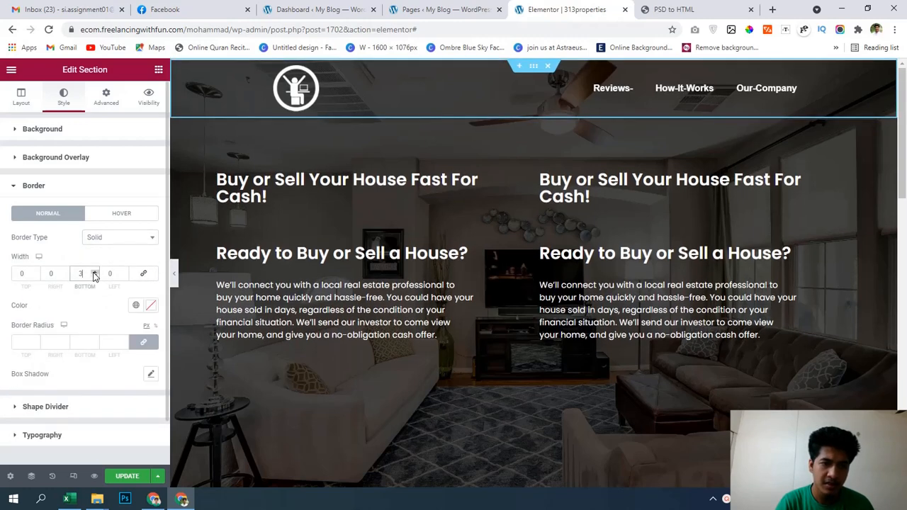
Set the header section's border color to #FFFFFF and check the header in the full-width page view while scrolling
click(172, 280)
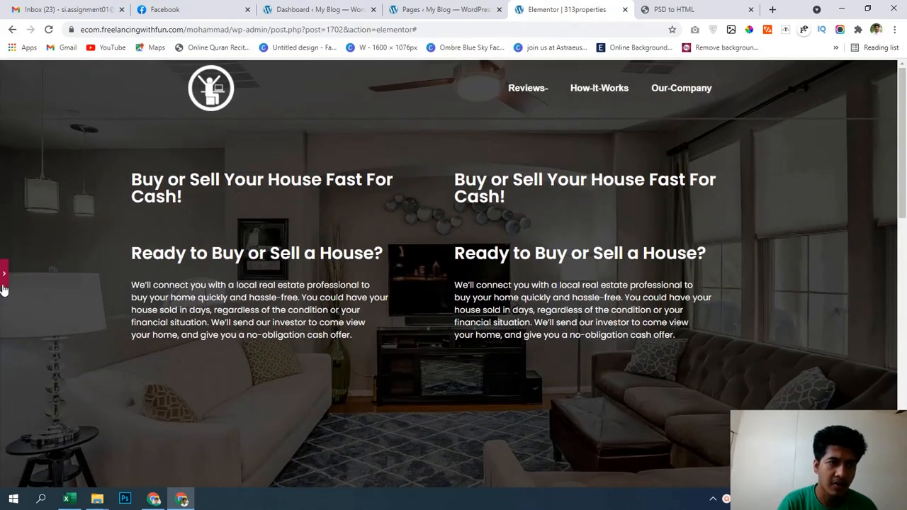
click(4, 287)
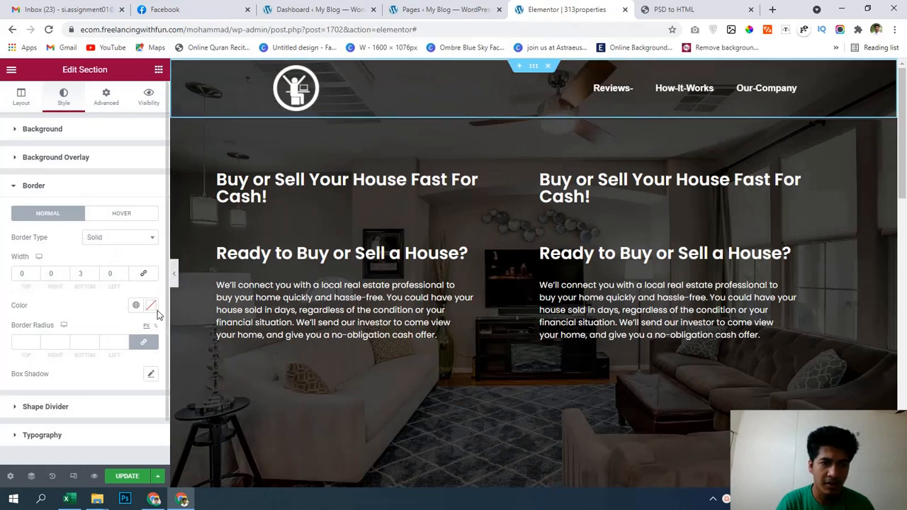
click(150, 310)
drag(56, 172, 2, 131)
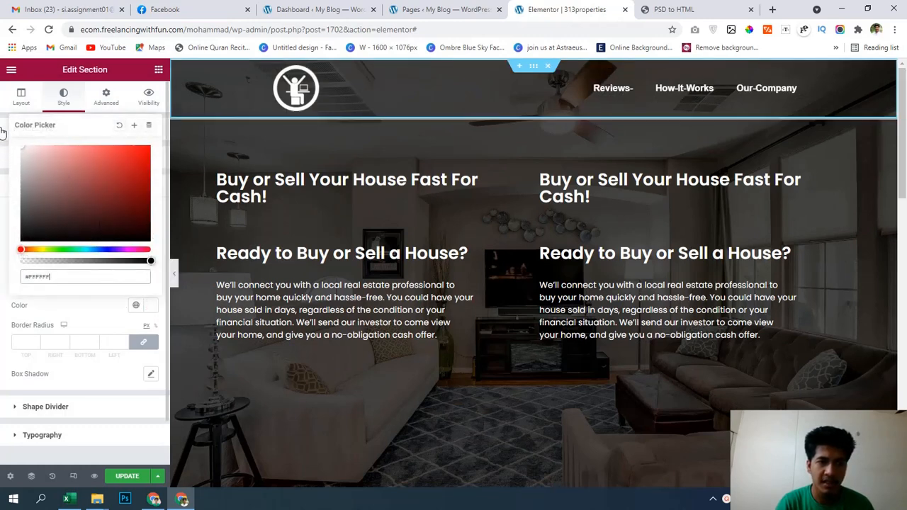
click(174, 278)
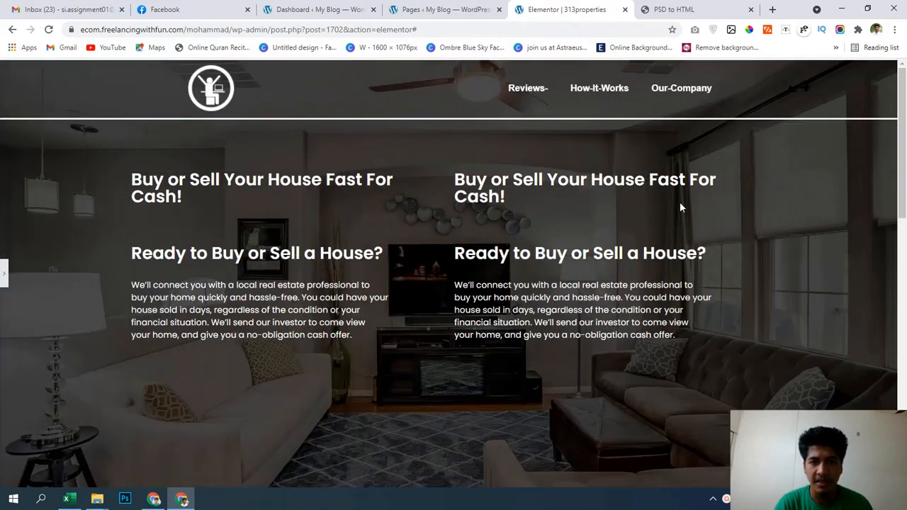
scroll(578, 414, down, 2)
scroll(581, 411, up, 2)
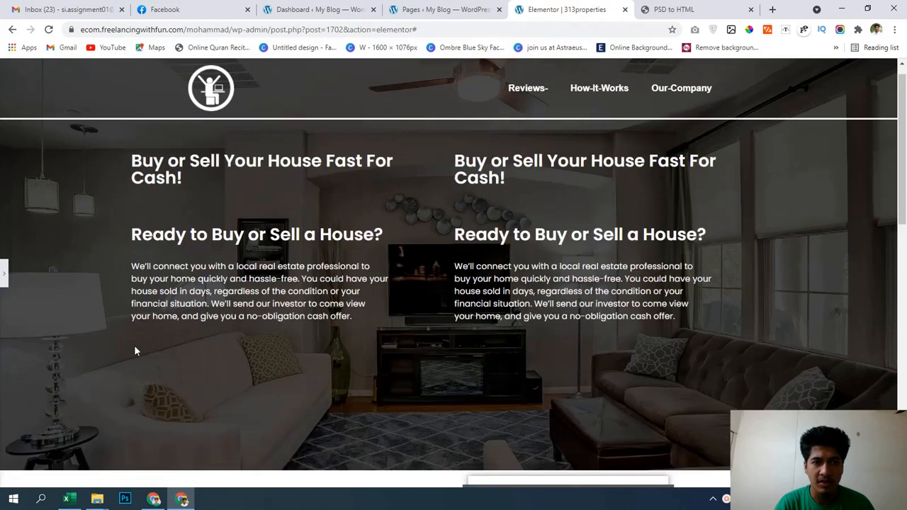
Review the header section's minimum height against its bottom margin and Z-Index settings
click(386, 72)
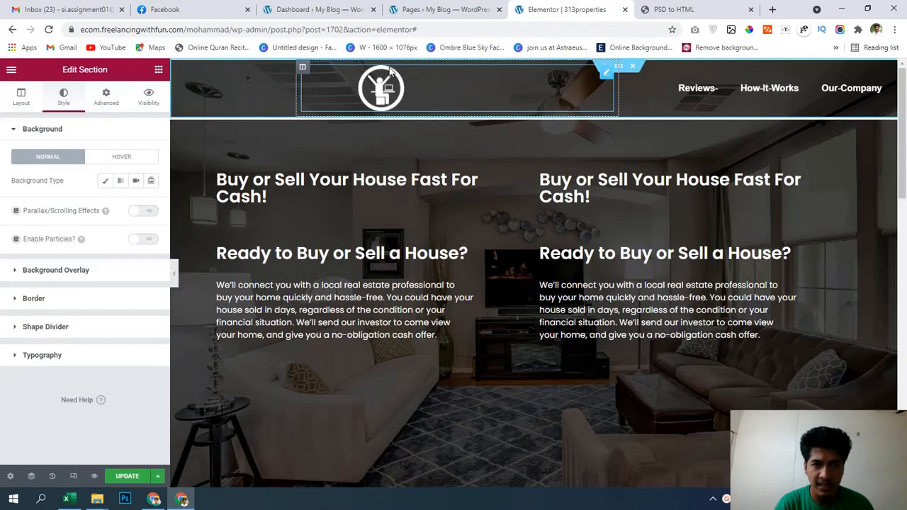
click(107, 106)
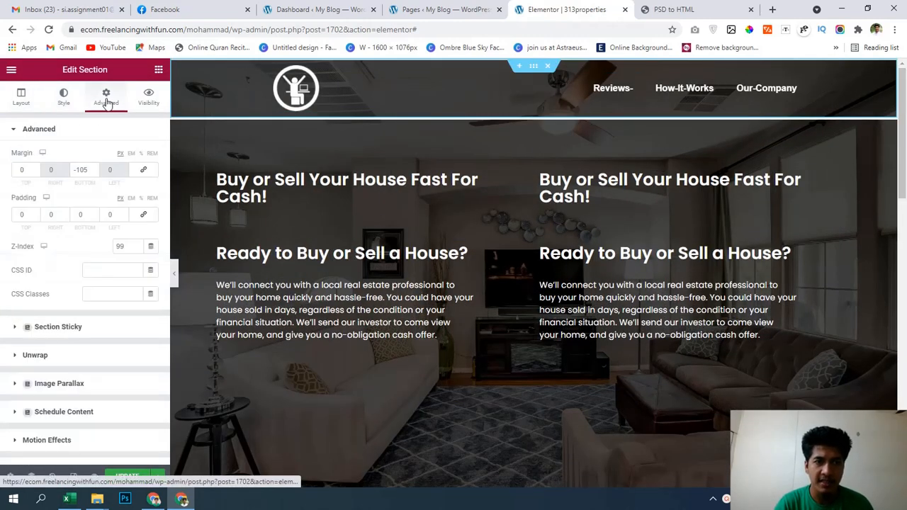
click(20, 99)
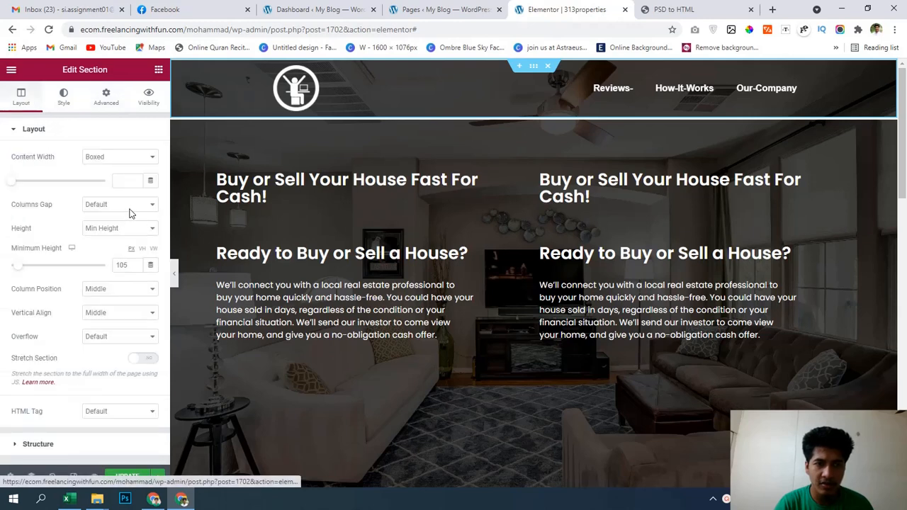
click(106, 99)
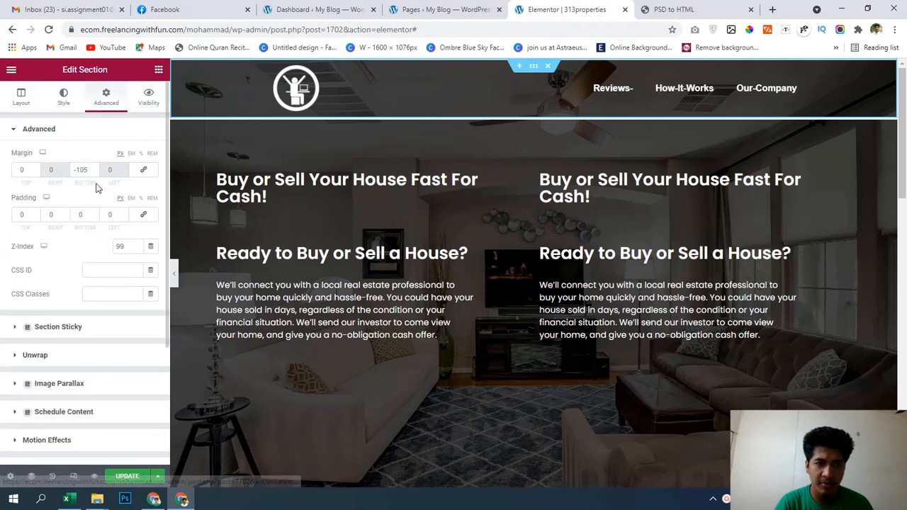
Set the header section's bottom margin to -108 px and check the header overlay in the full-width page view
click(86, 169)
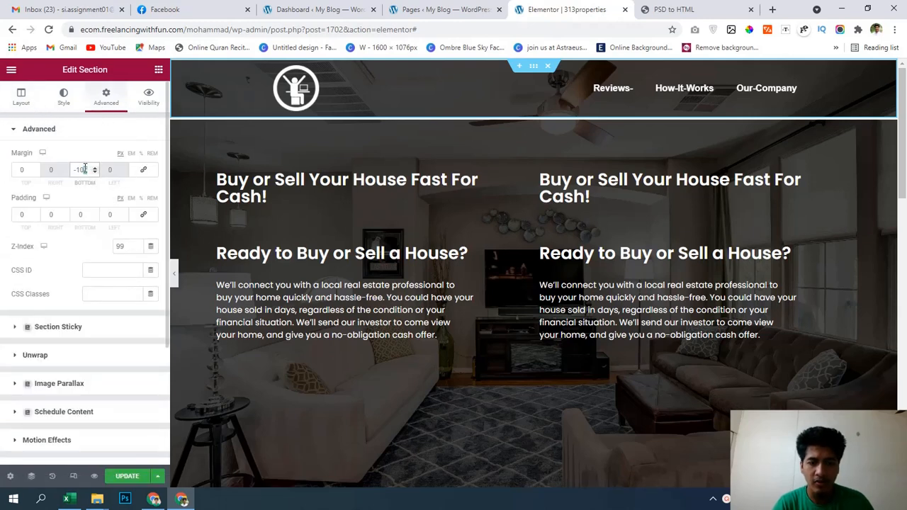
key(Down)
key(Down)
key(Down)
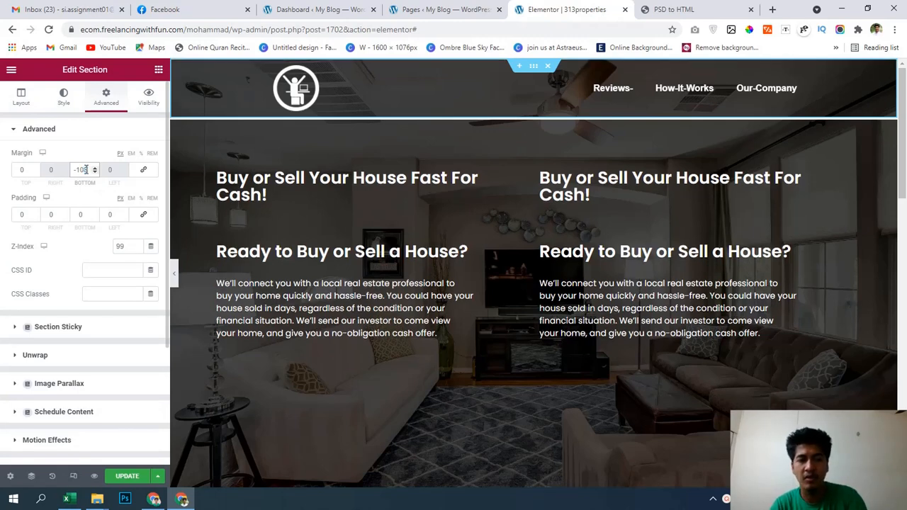
click(173, 273)
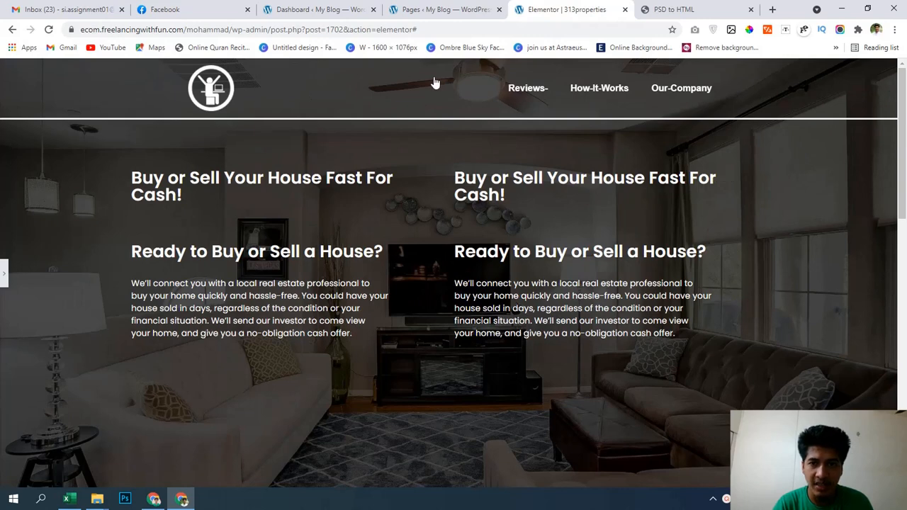
click(3, 275)
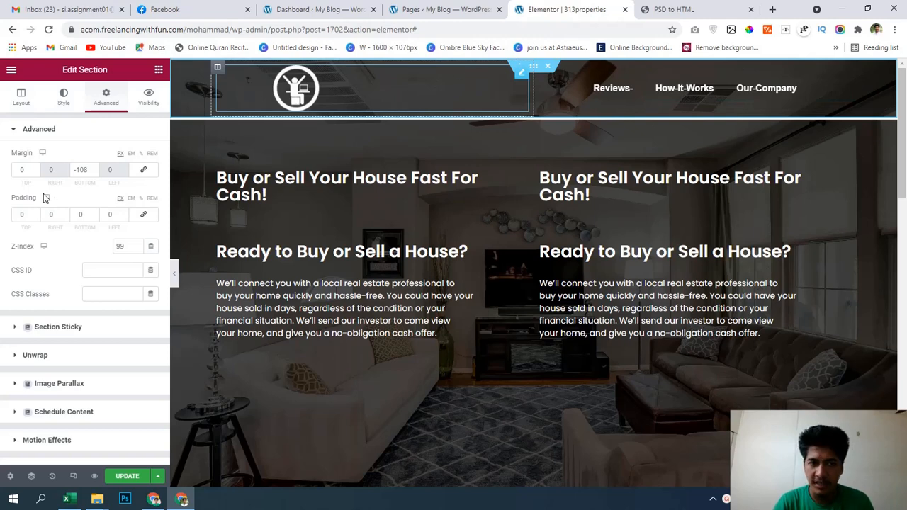
Reset the header section's bottom margin to 0 and clear its Z-Index value
drag(90, 169, 45, 170)
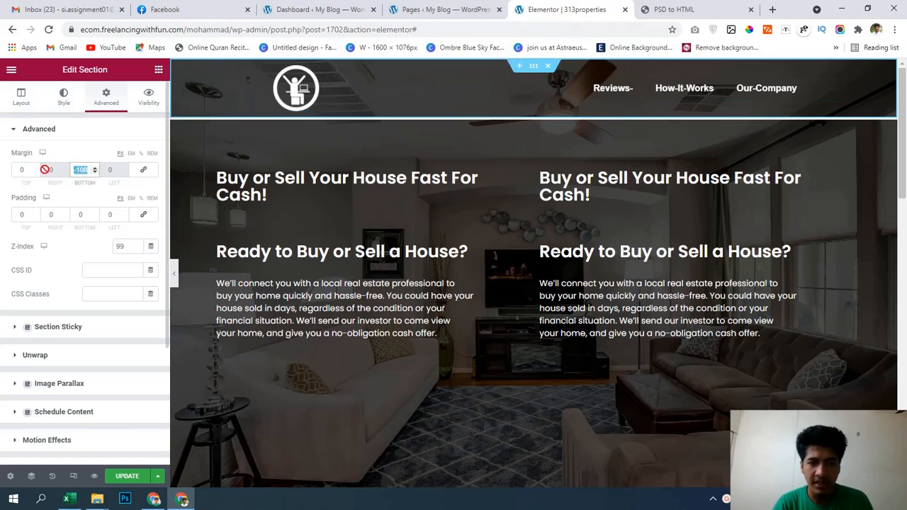
text(0)
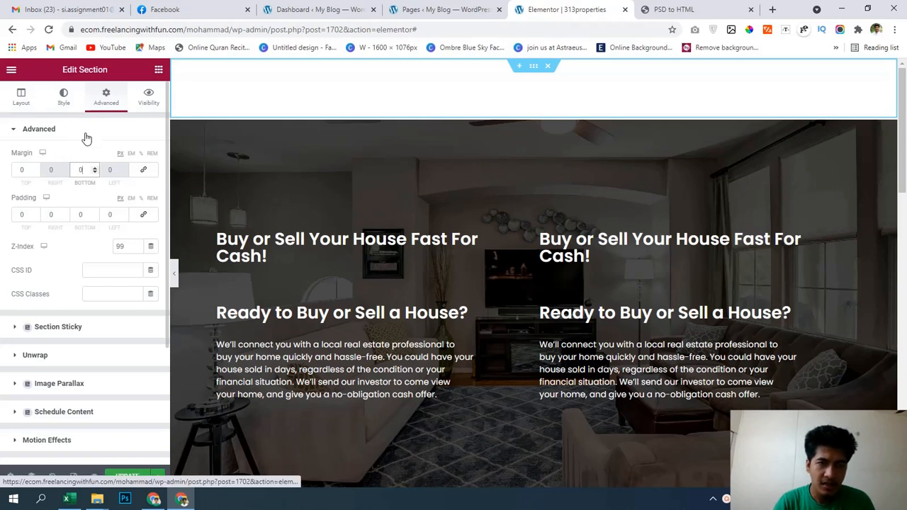
click(135, 243)
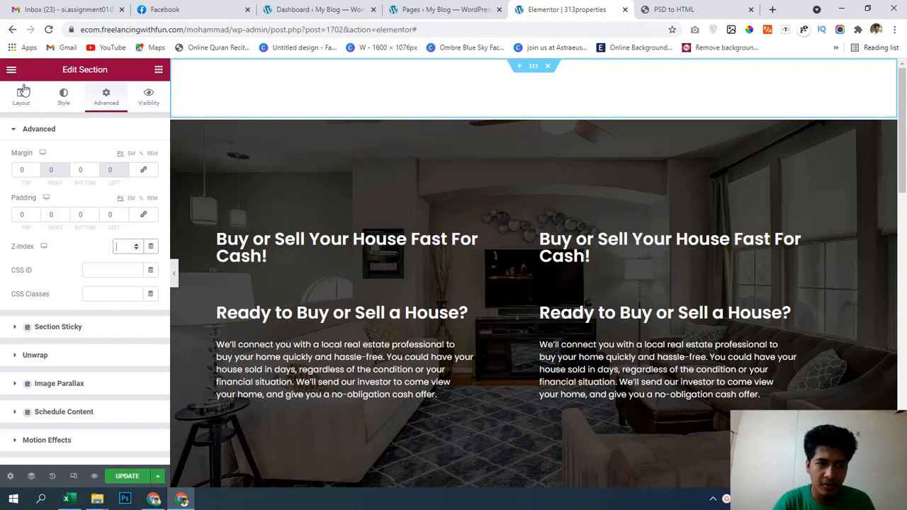
click(3, 93)
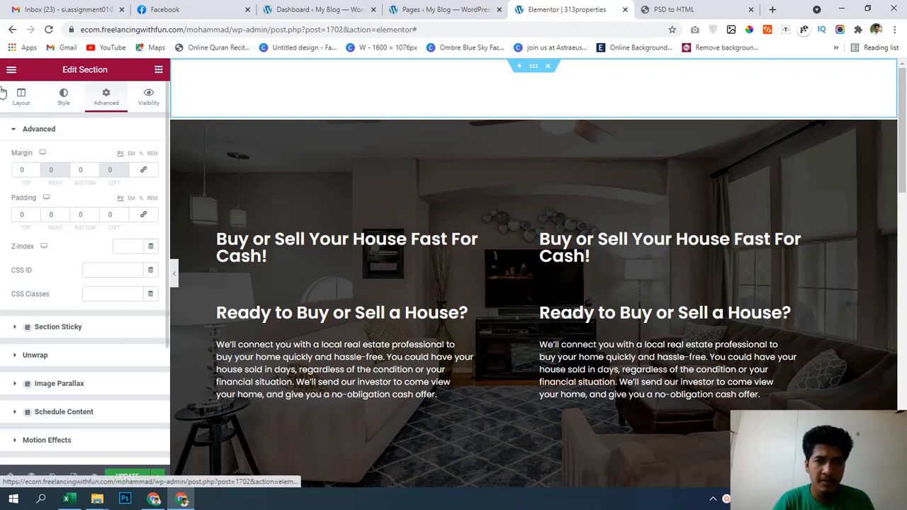
Replace the white header logo with the red and black Gethers' Properties logo
click(233, 83)
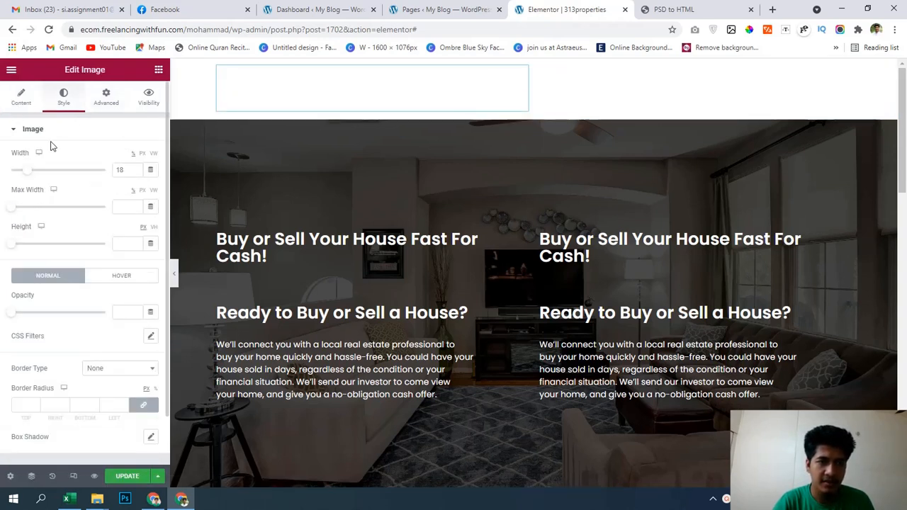
click(22, 99)
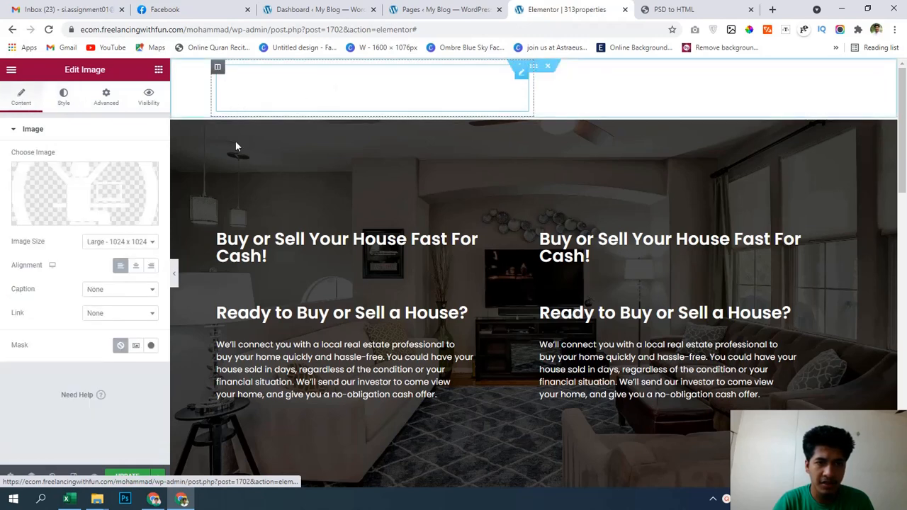
click(88, 203)
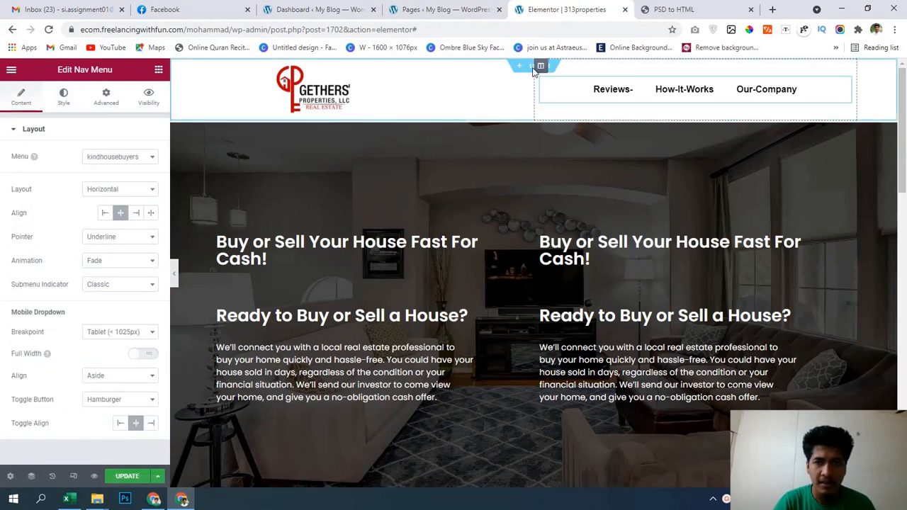
Try the Default, Min Height and Fit To Screen height options on the header section, ending on Fit To Screen
click(540, 68)
click(117, 229)
click(99, 259)
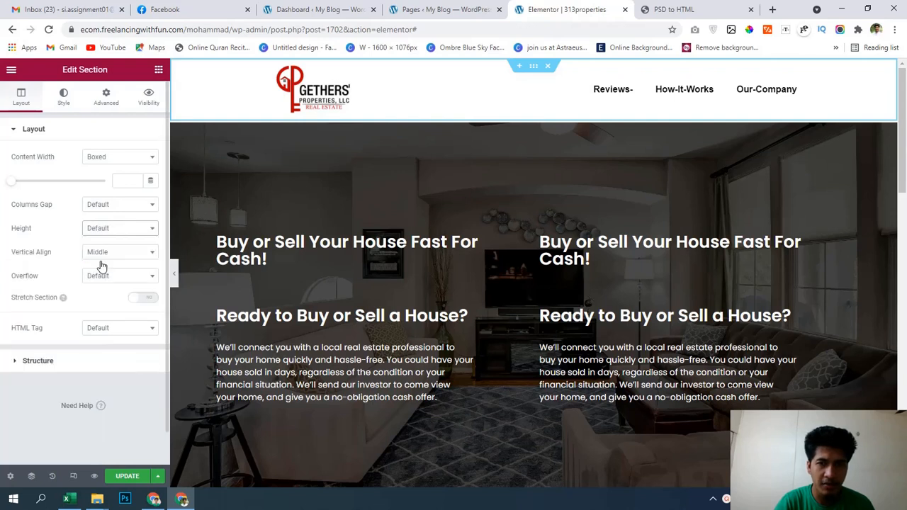
click(111, 232)
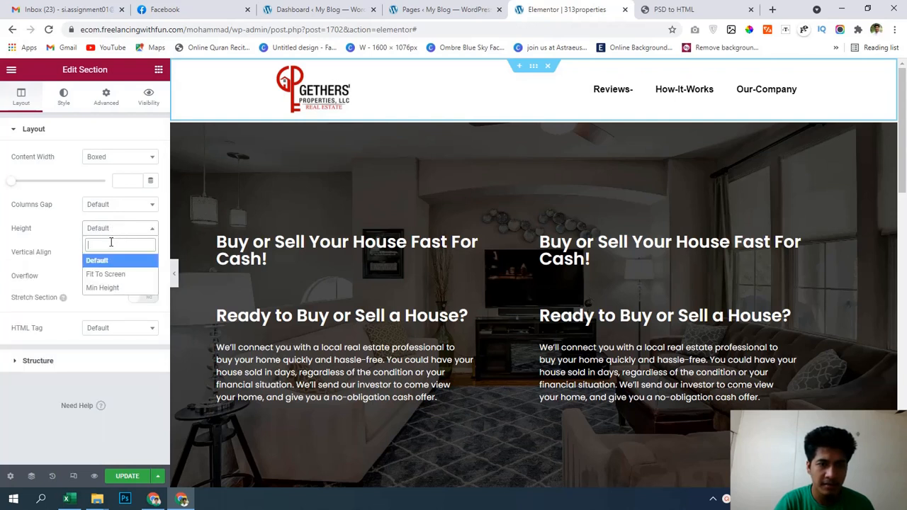
click(111, 288)
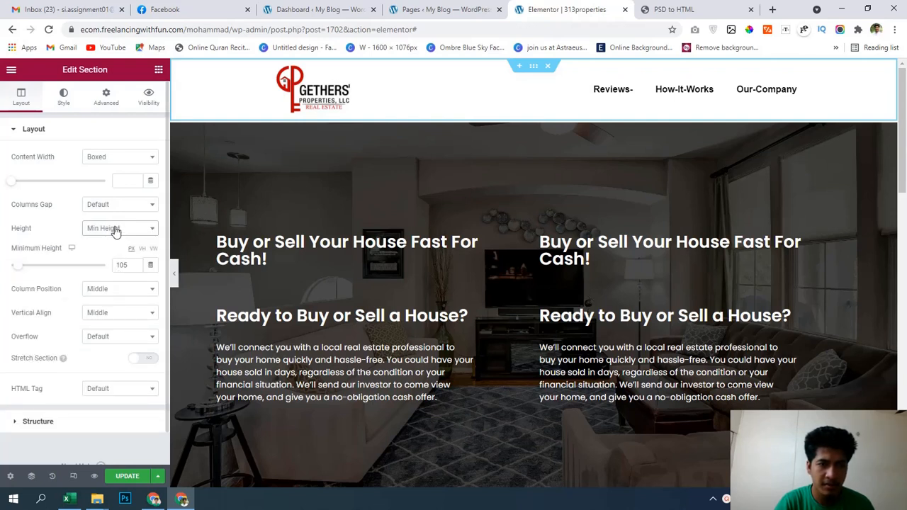
click(116, 232)
click(112, 275)
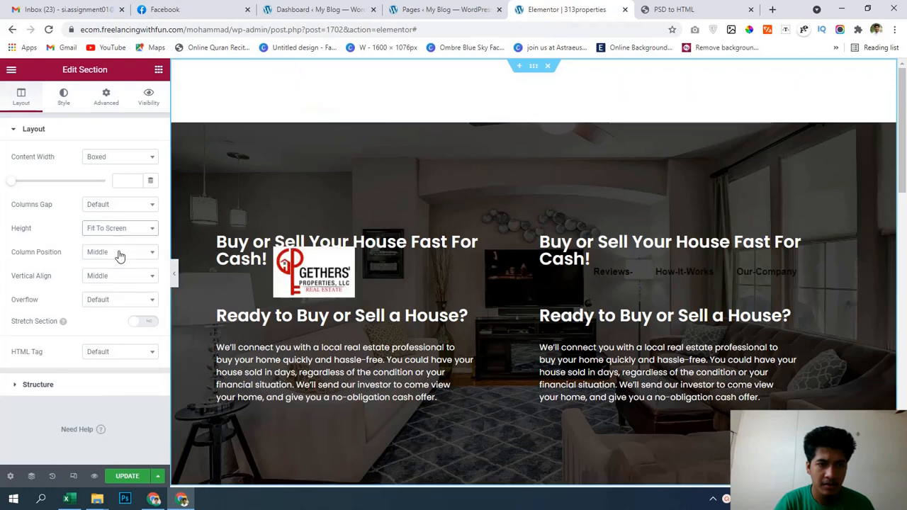